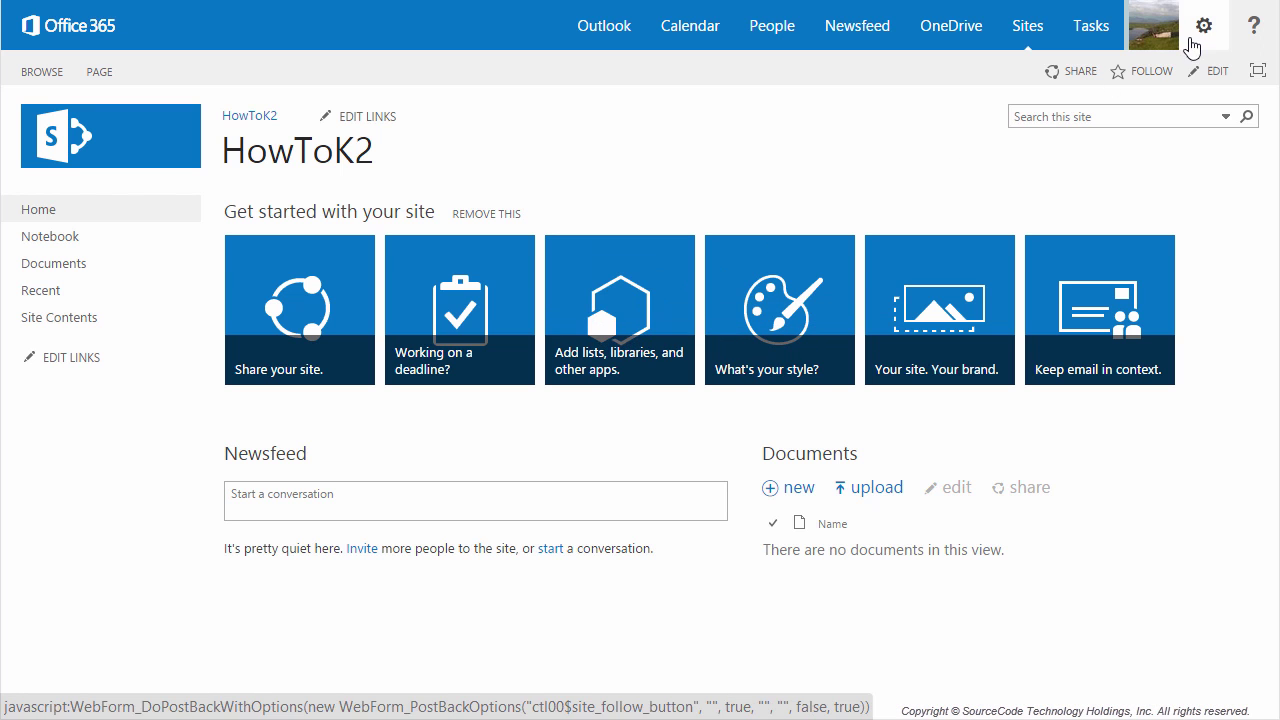
Add the K2 Appit for SharePoint app to the HowToK2 site and grant it trust.
click(1204, 26)
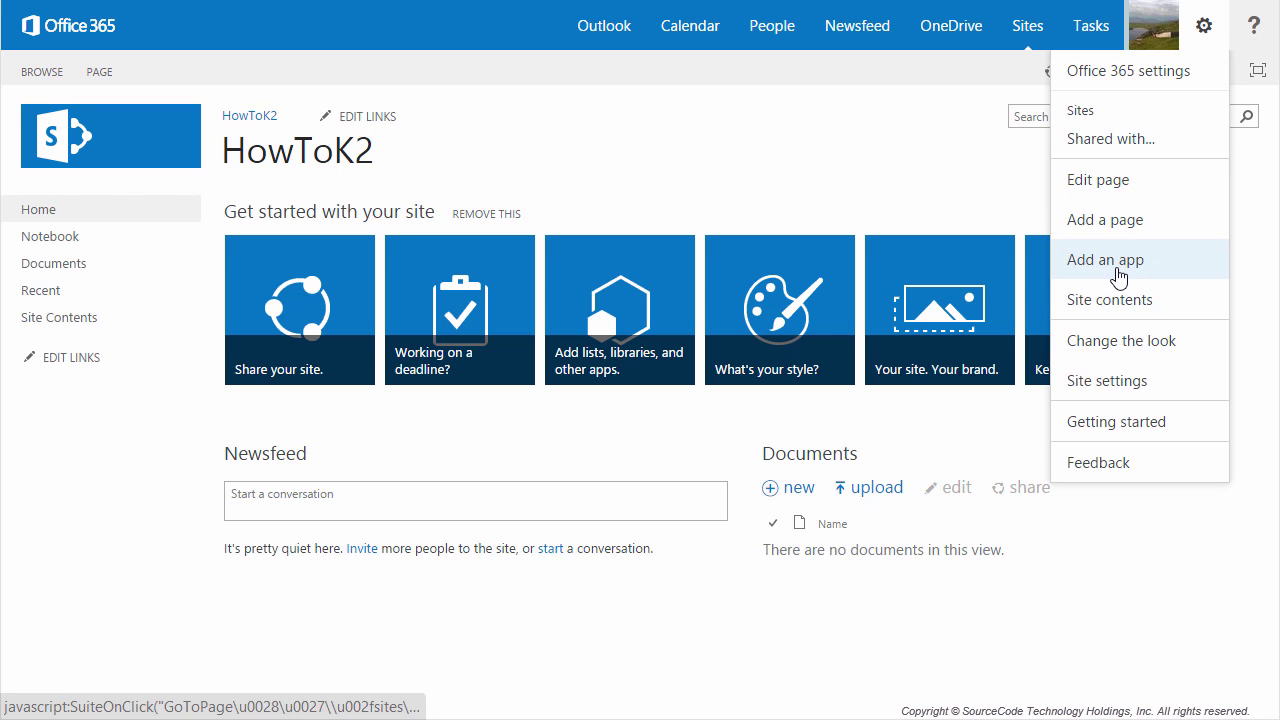
click(1118, 272)
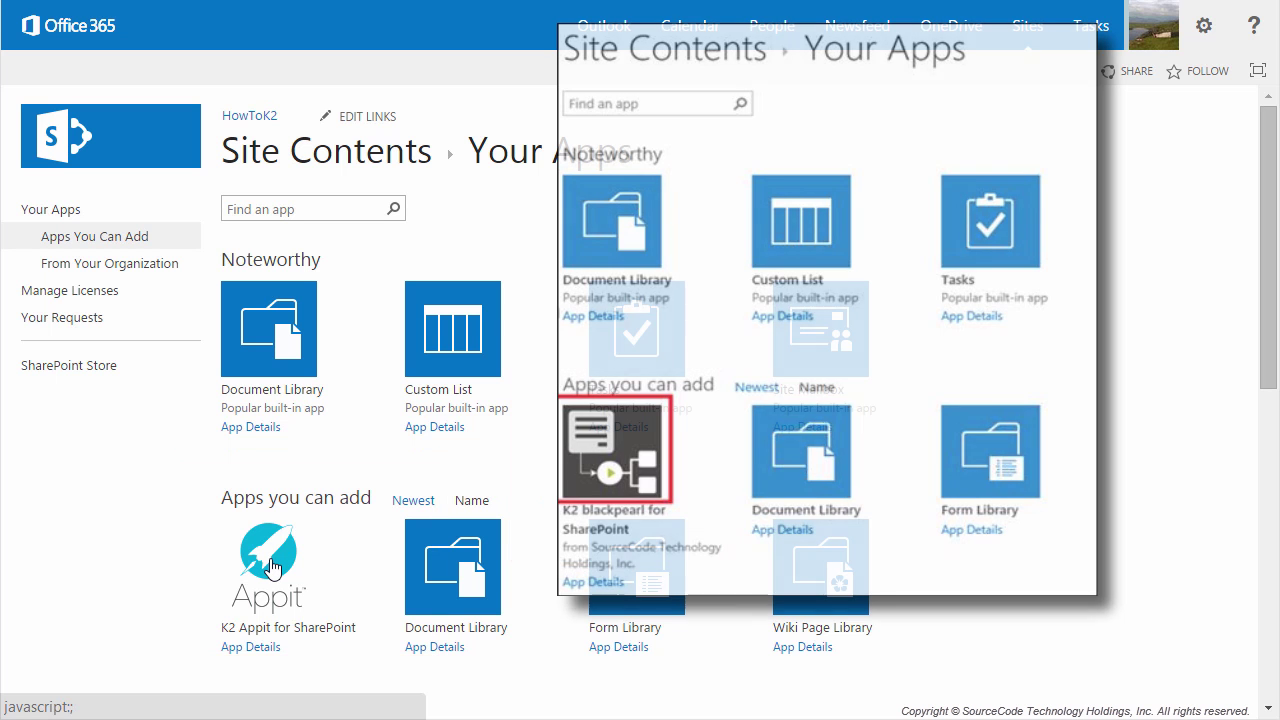
click(279, 564)
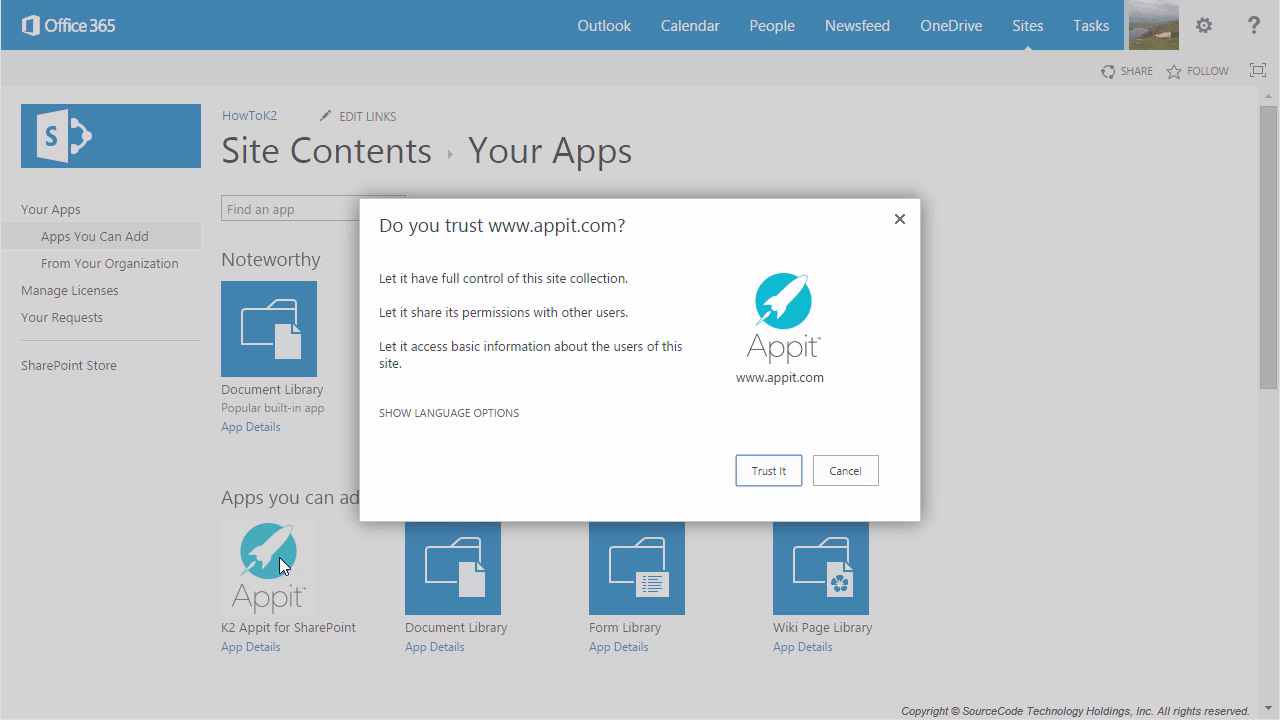
click(766, 471)
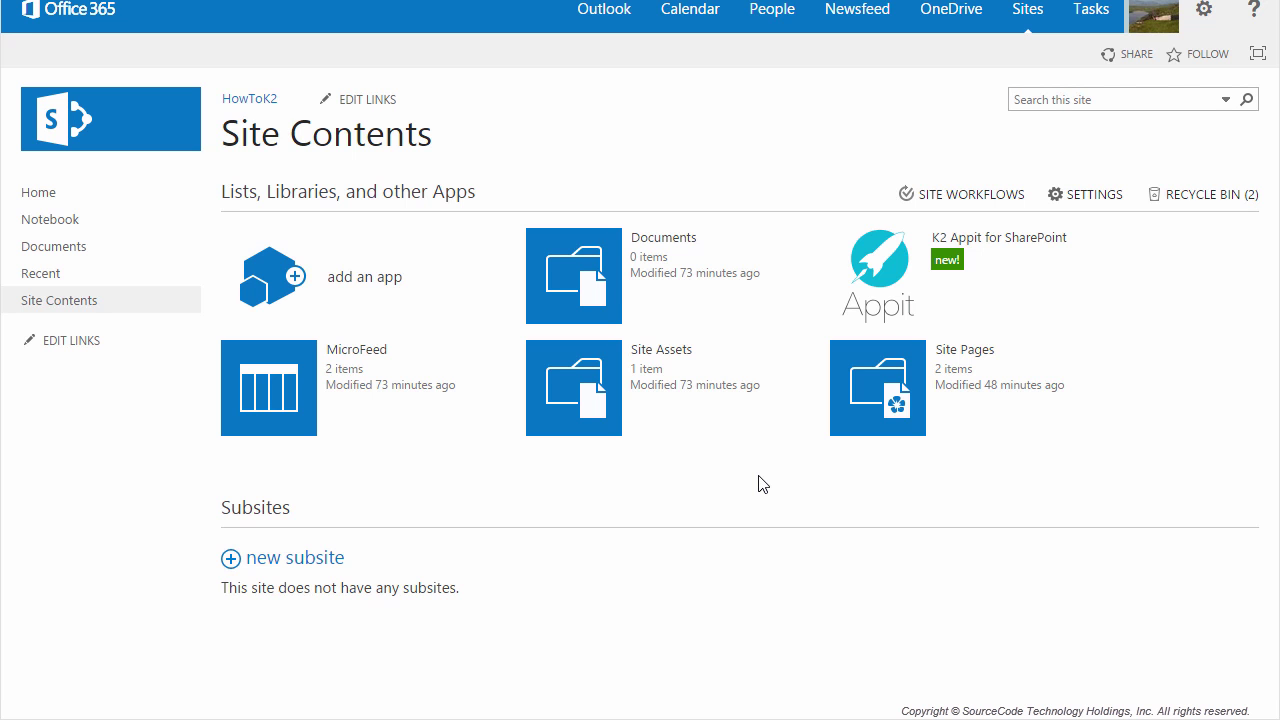
click(871, 285)
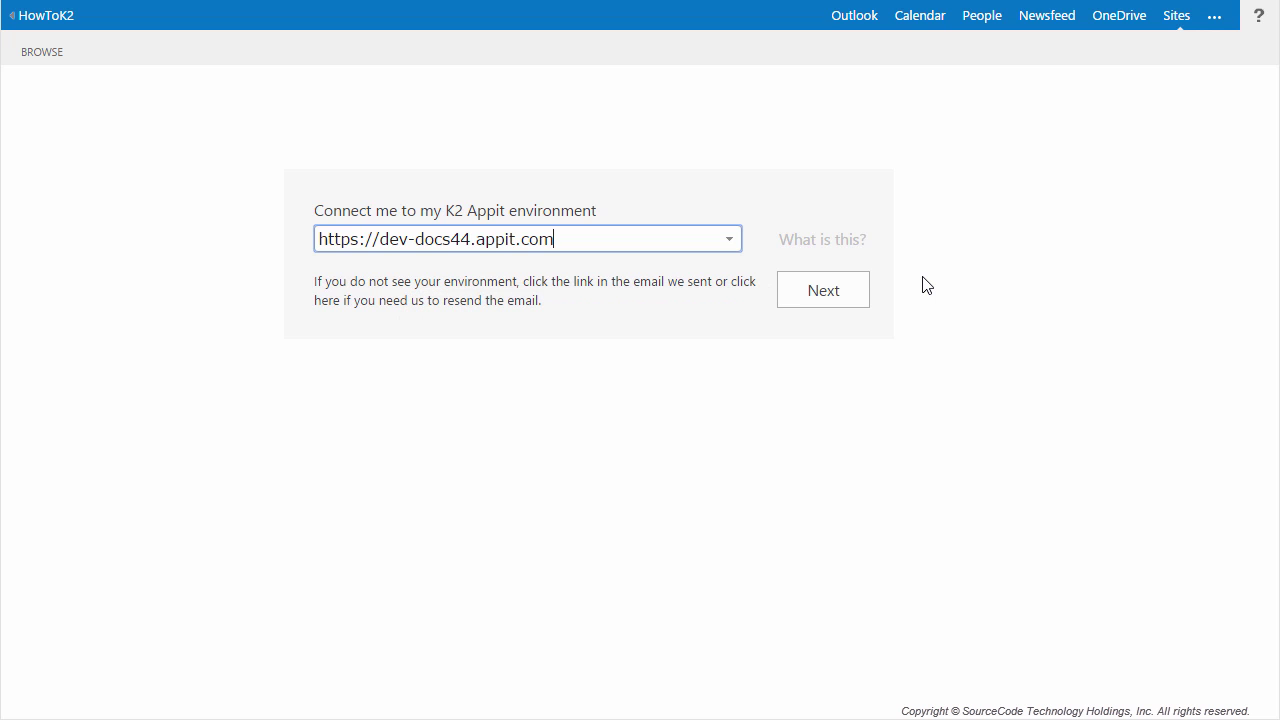
click(838, 289)
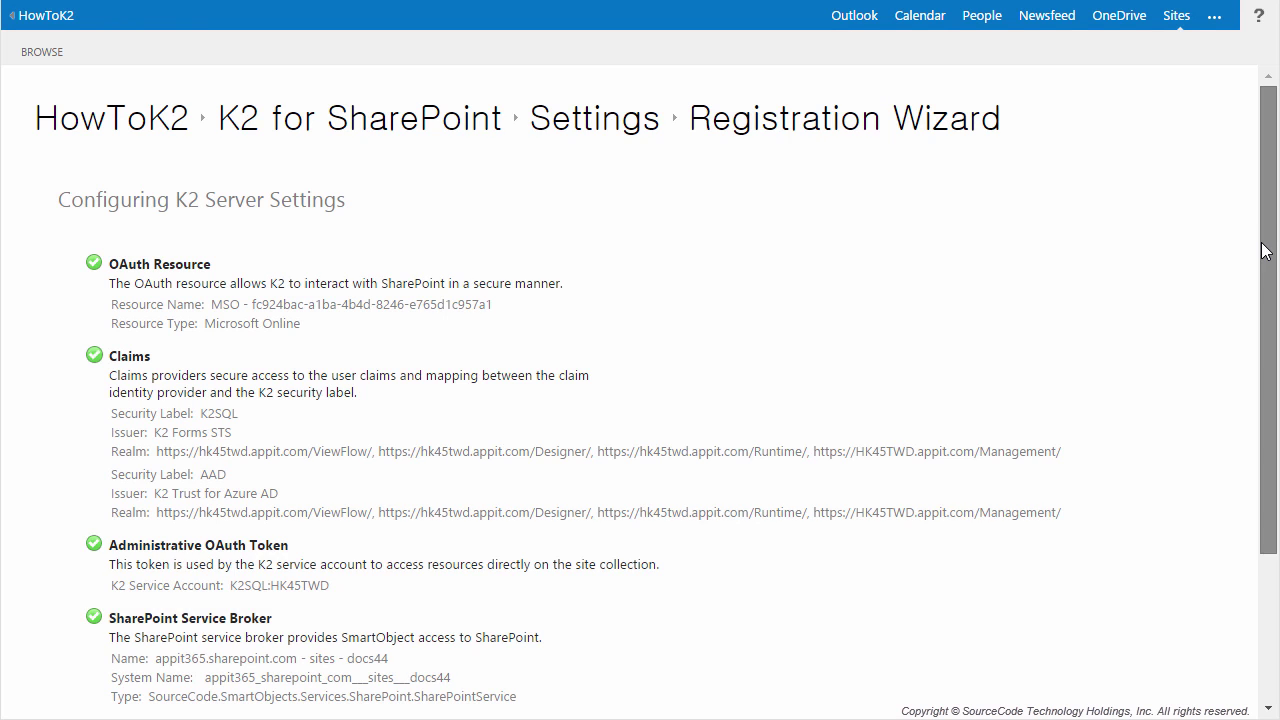
drag(1266, 243, 1273, 416)
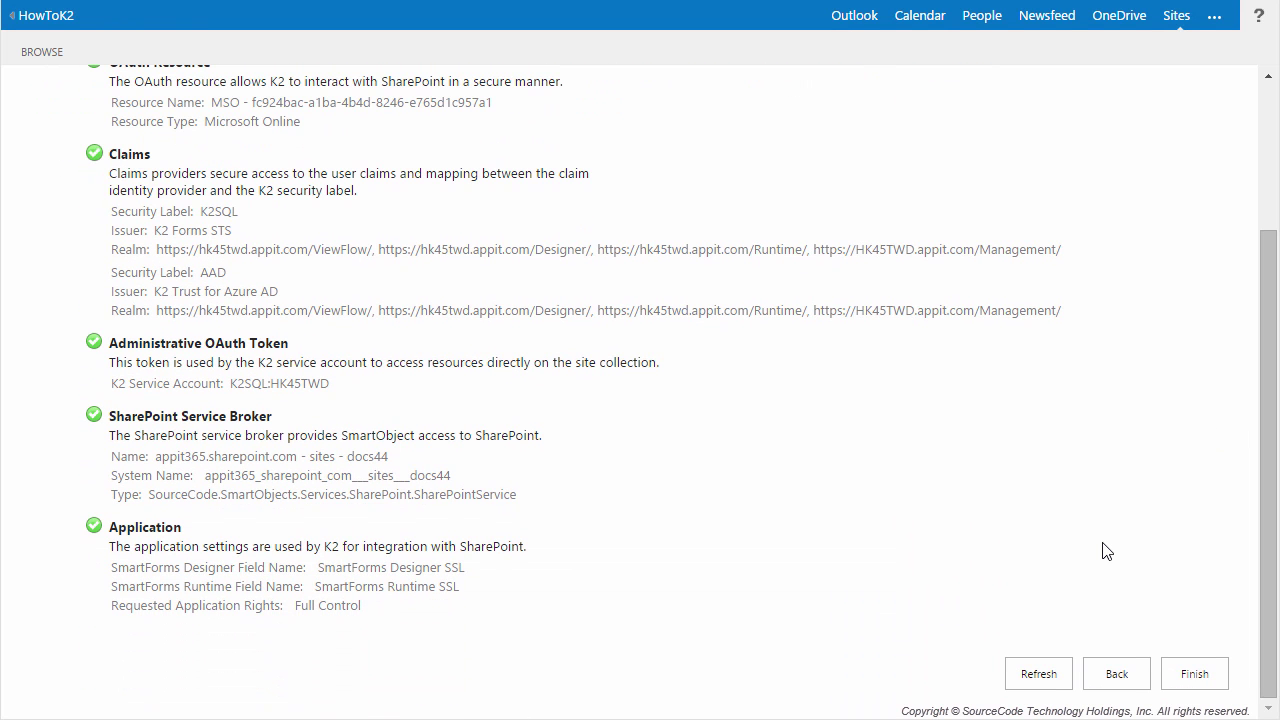
click(1188, 676)
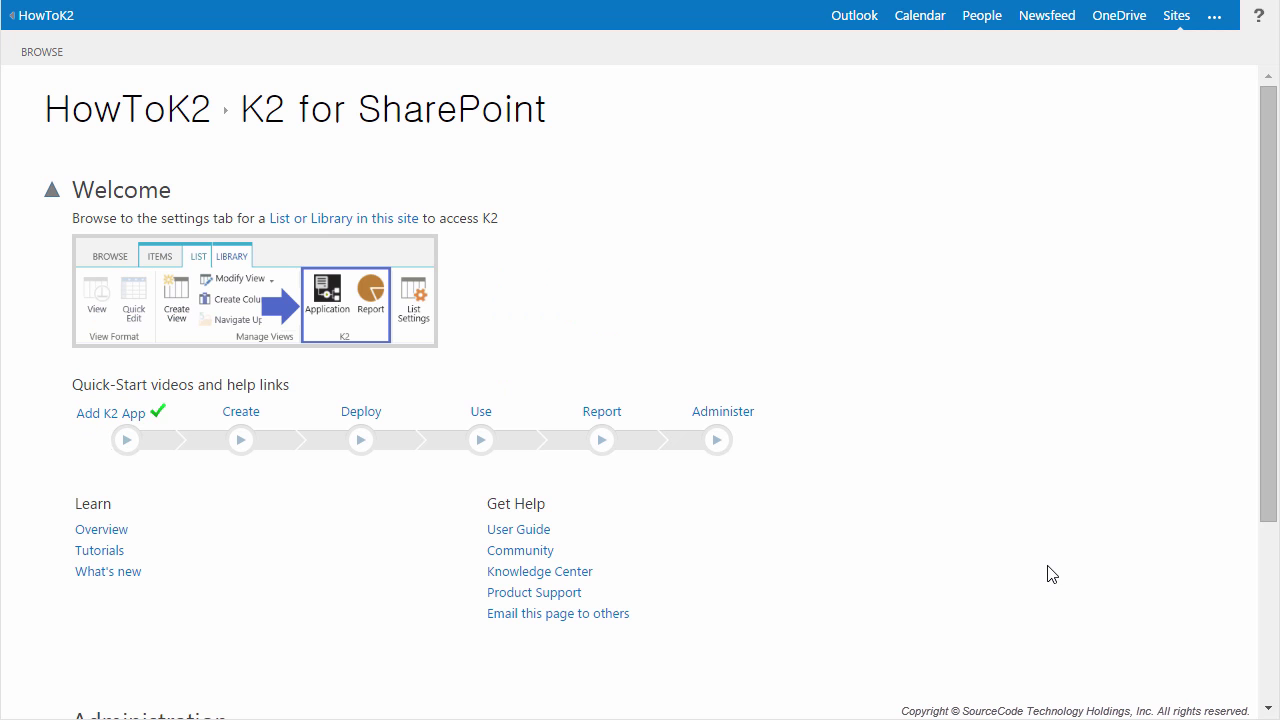
Insert the K2 Worklist app part into the Rich Content area of the HowToK2 home page and save the page.
click(148, 110)
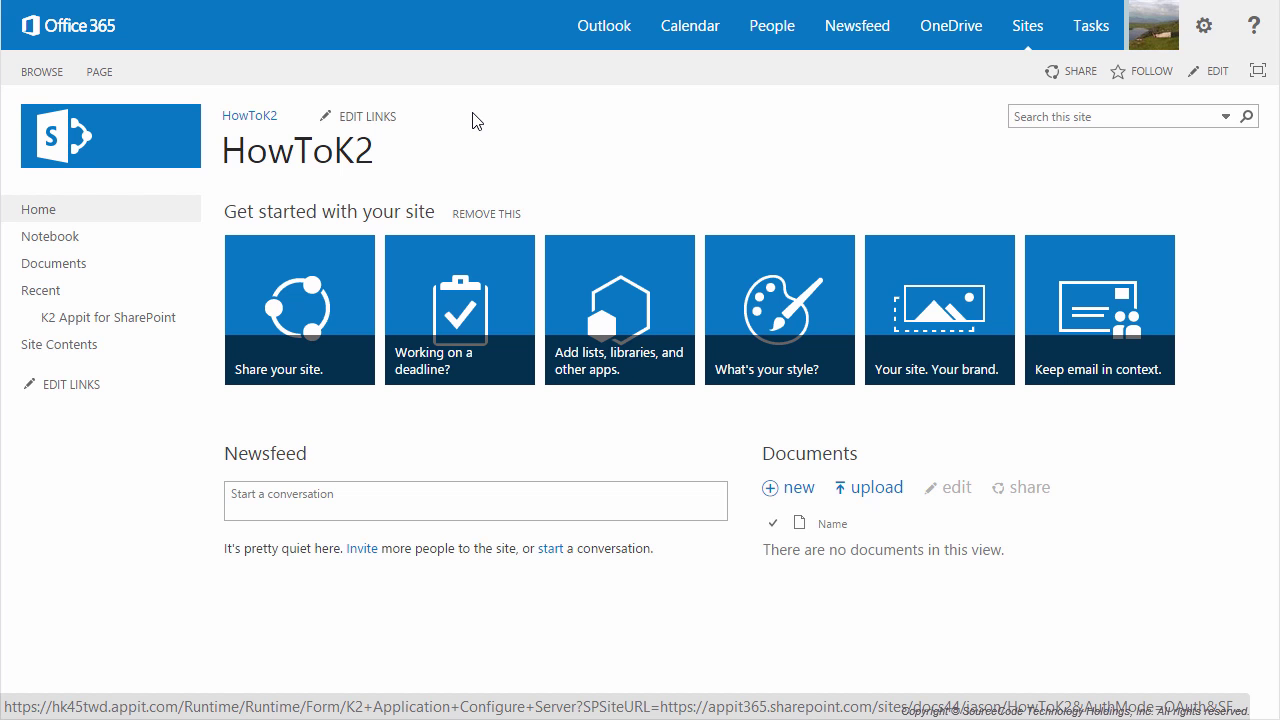
click(1212, 76)
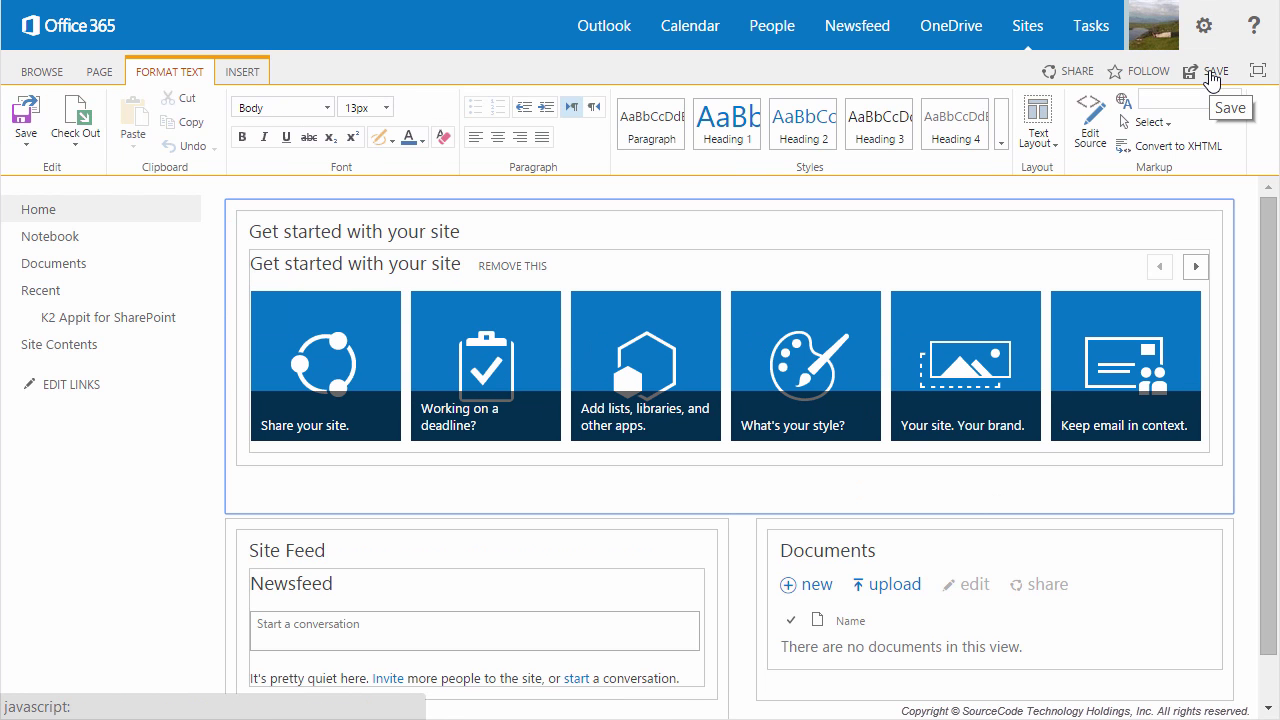
click(257, 74)
click(276, 122)
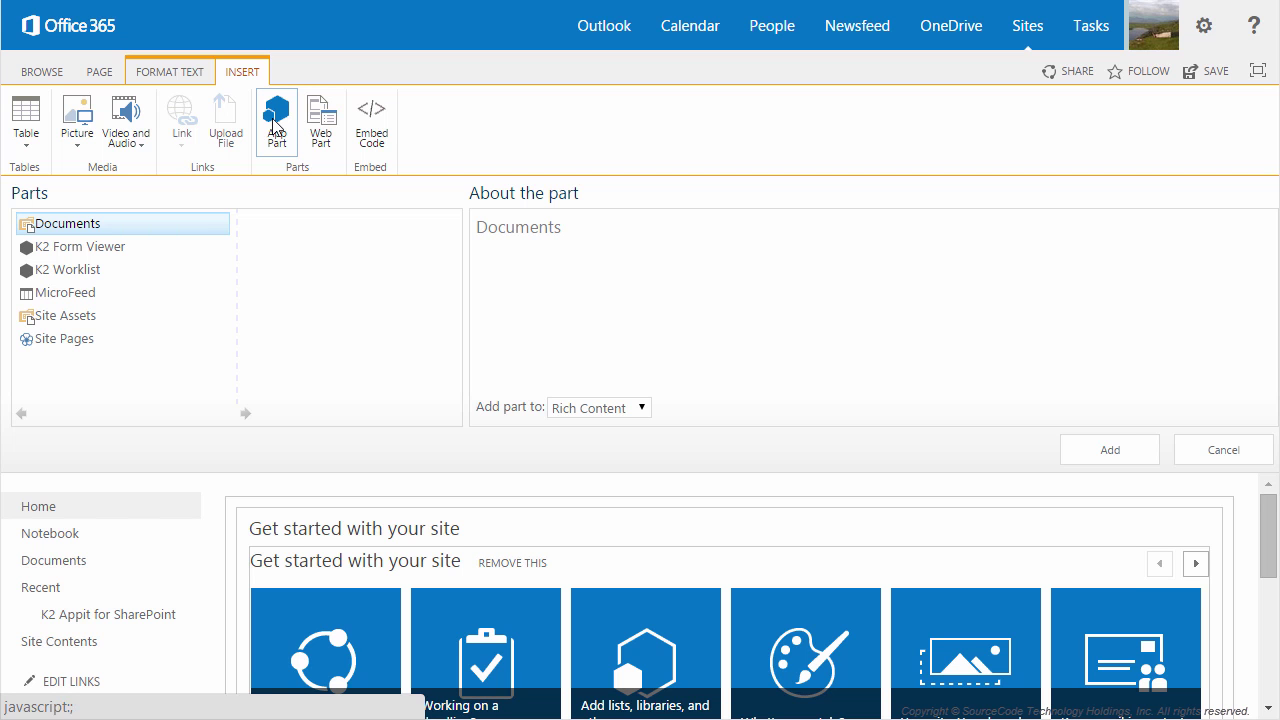
click(78, 277)
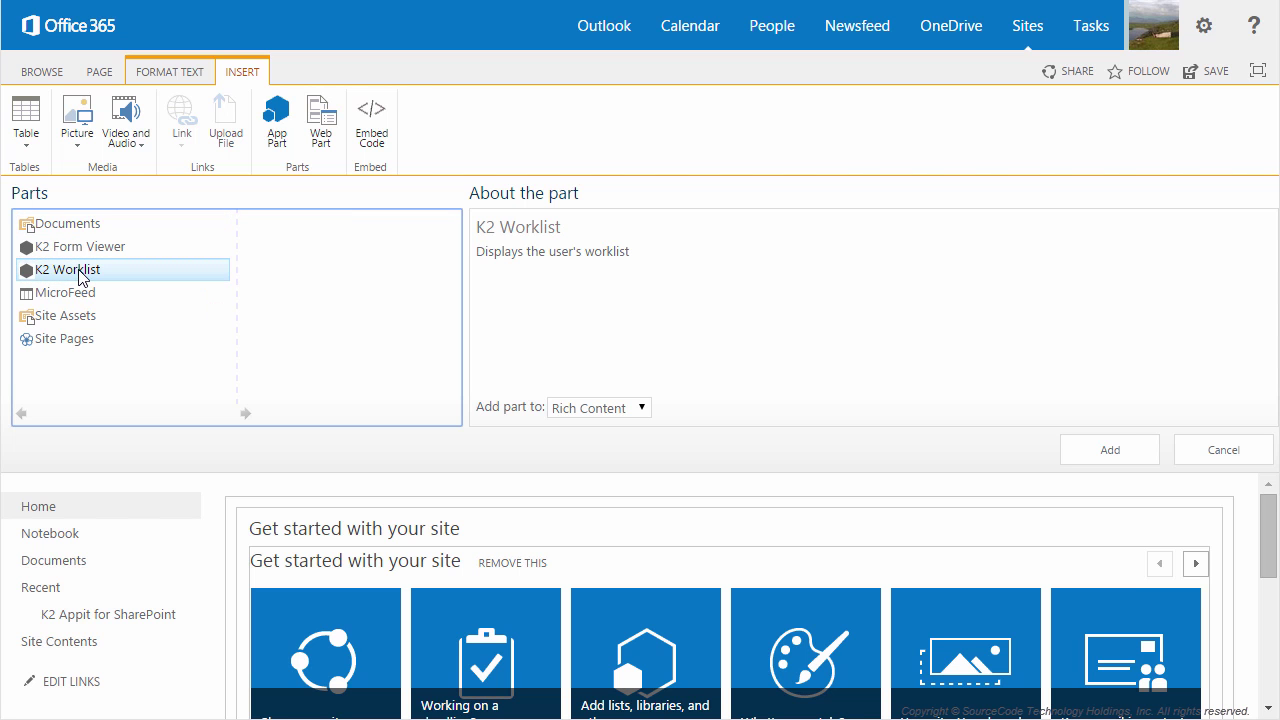
click(648, 416)
click(650, 422)
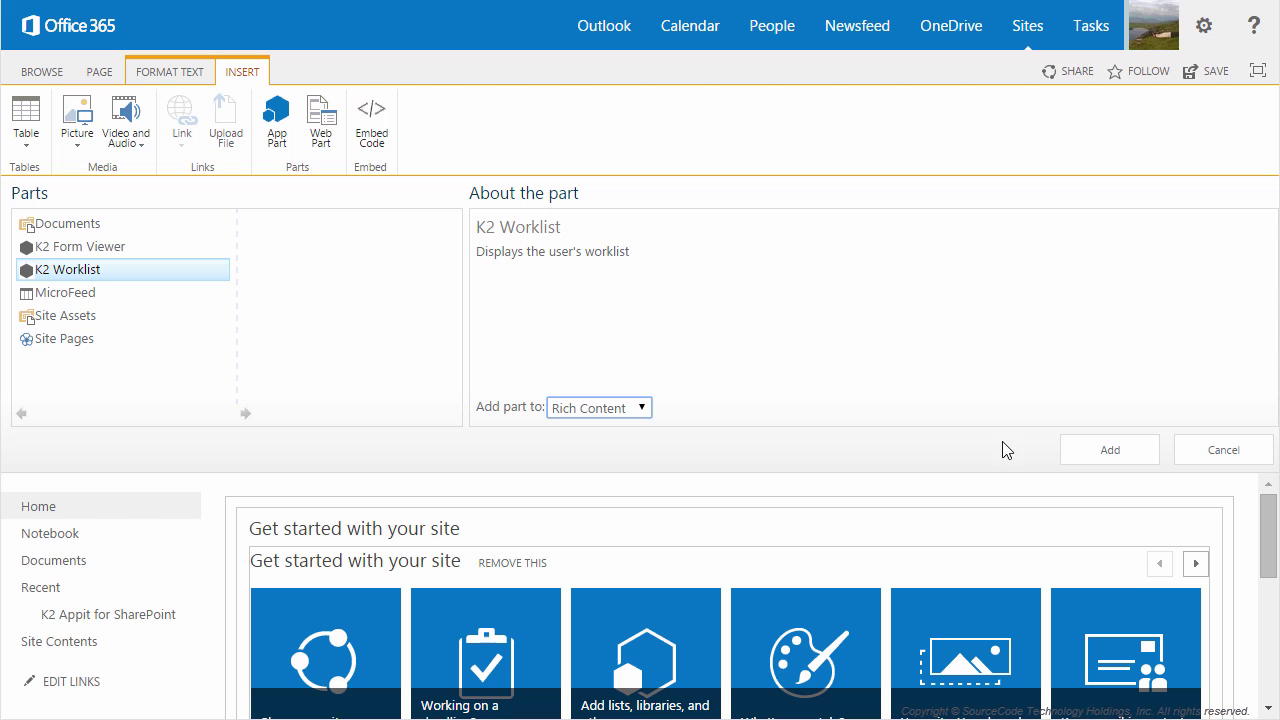
click(1103, 454)
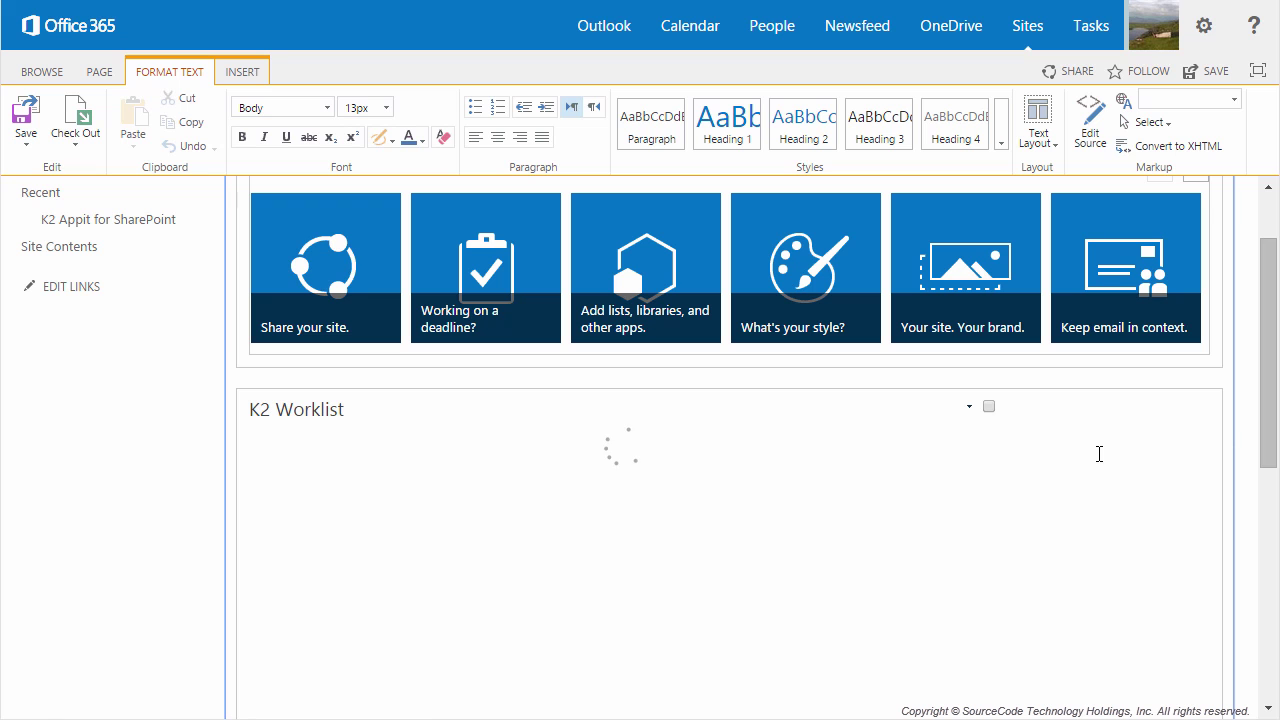
click(23, 118)
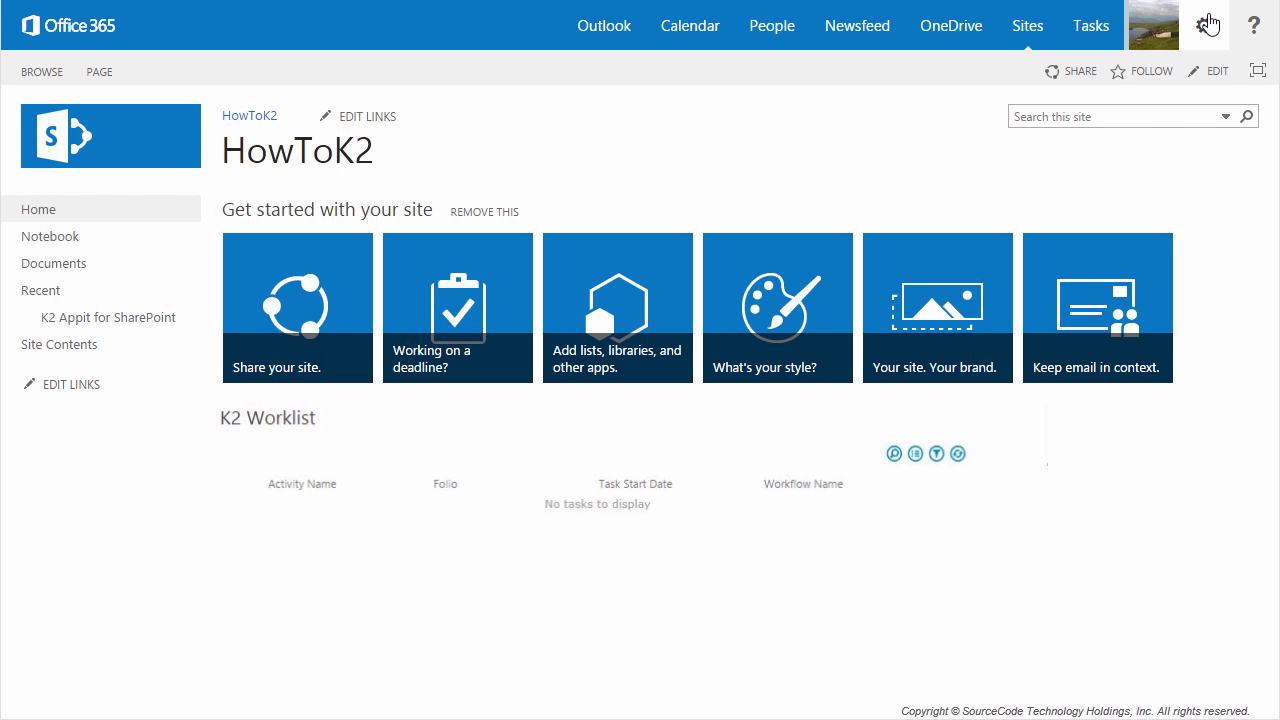
Create a SharePoint group named Expense Claim Approvers from the site's people and groups settings, keeping the default options.
click(1204, 25)
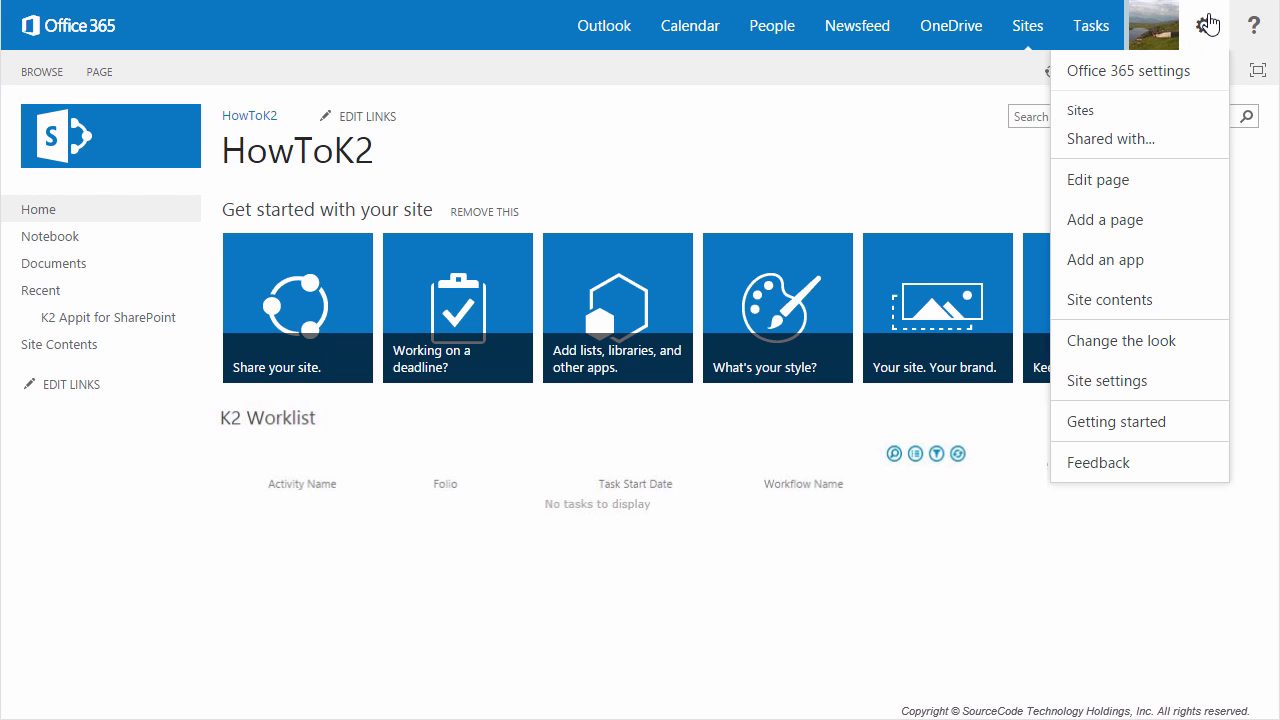
click(1110, 385)
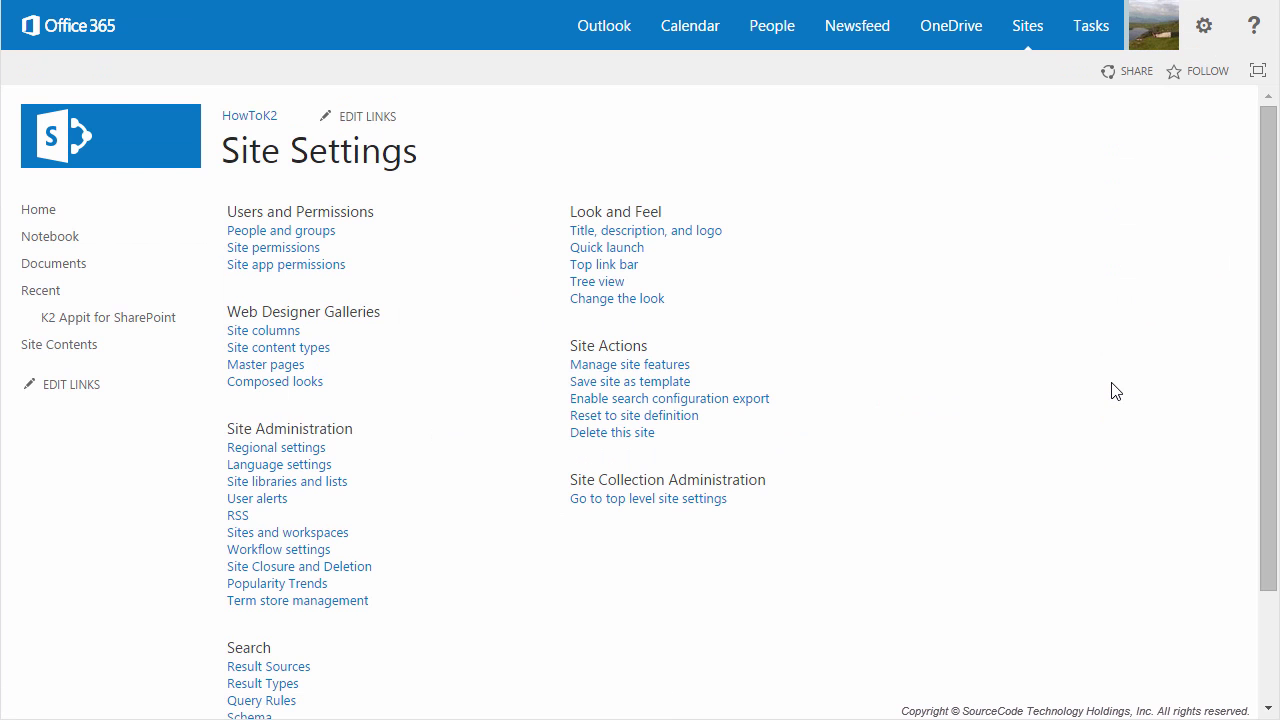
click(318, 234)
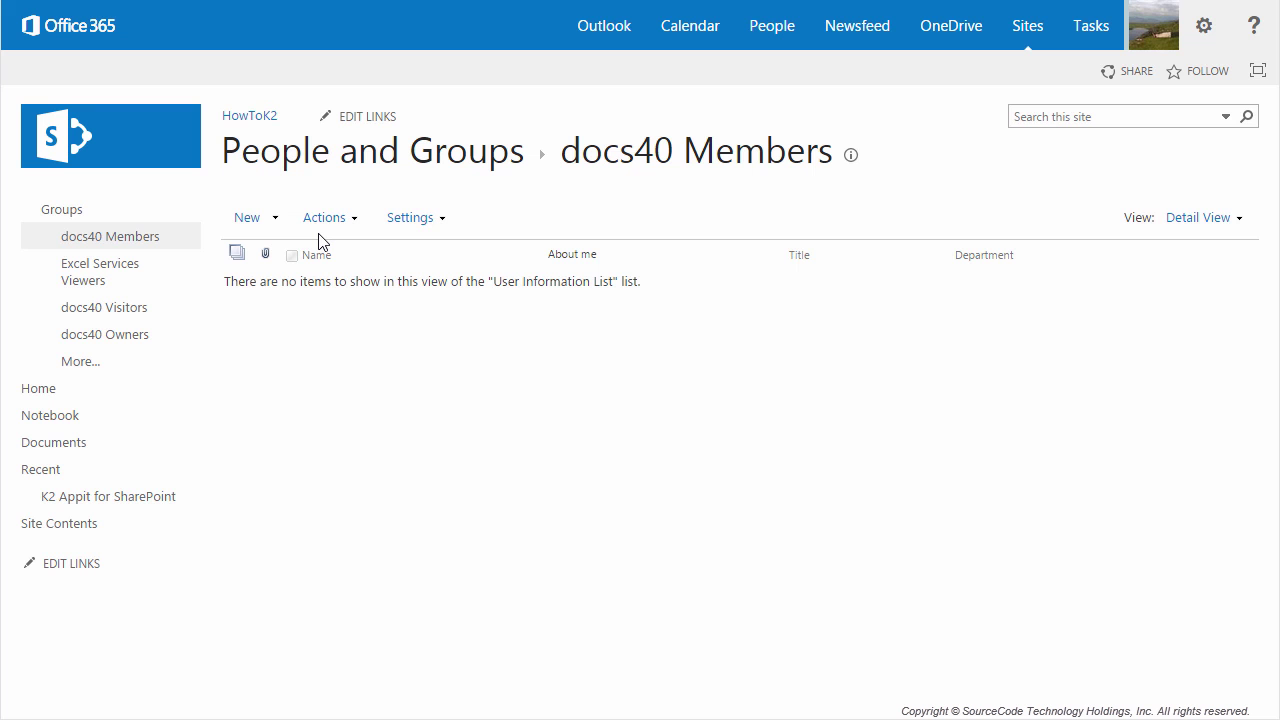
click(70, 214)
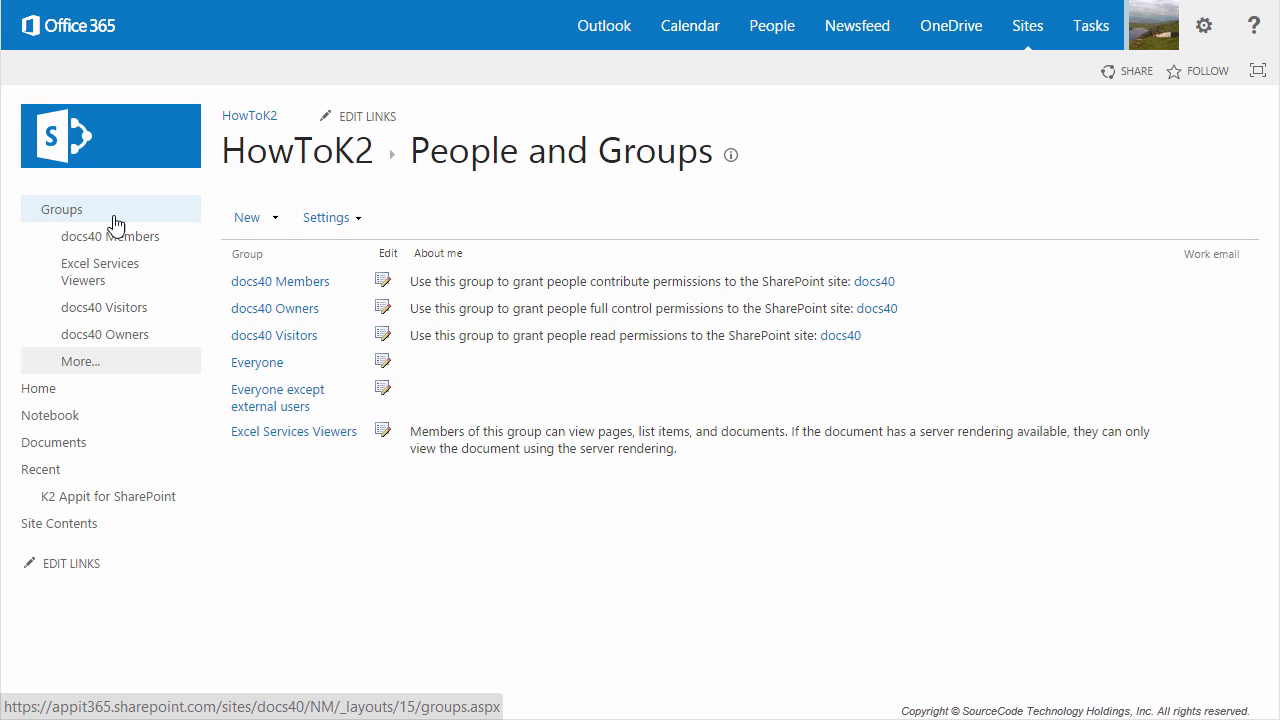
click(278, 222)
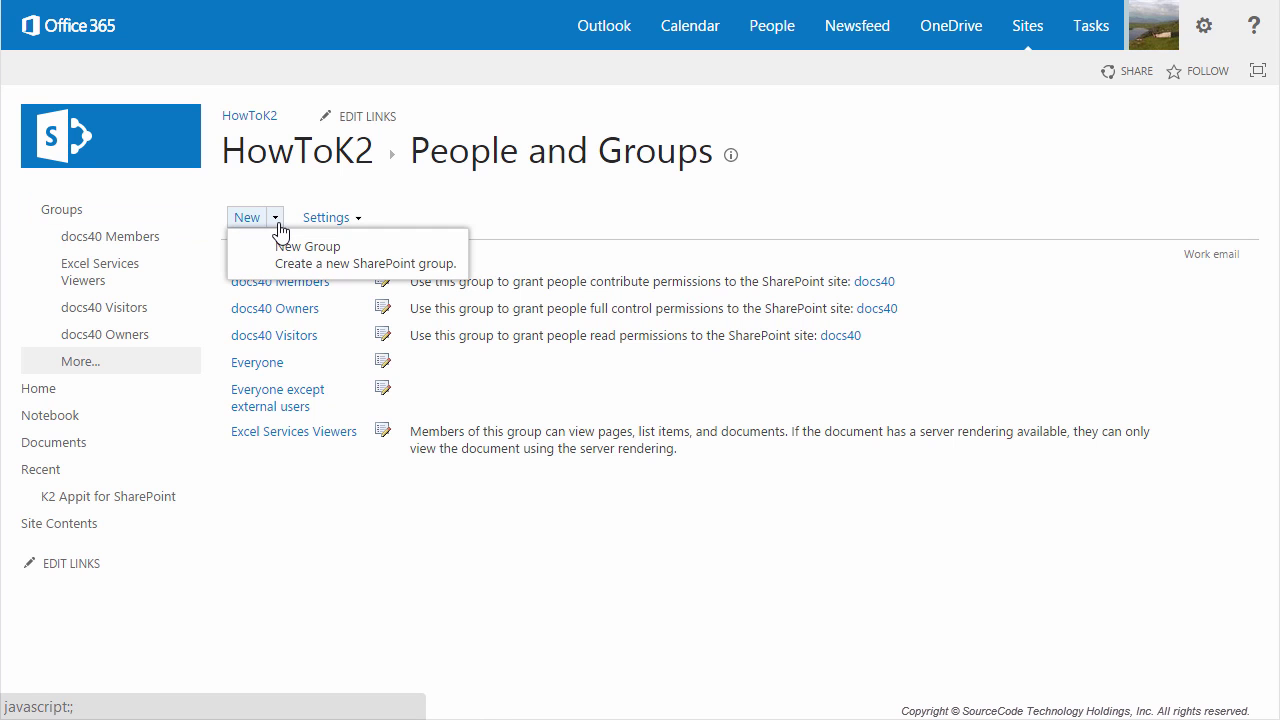
click(341, 264)
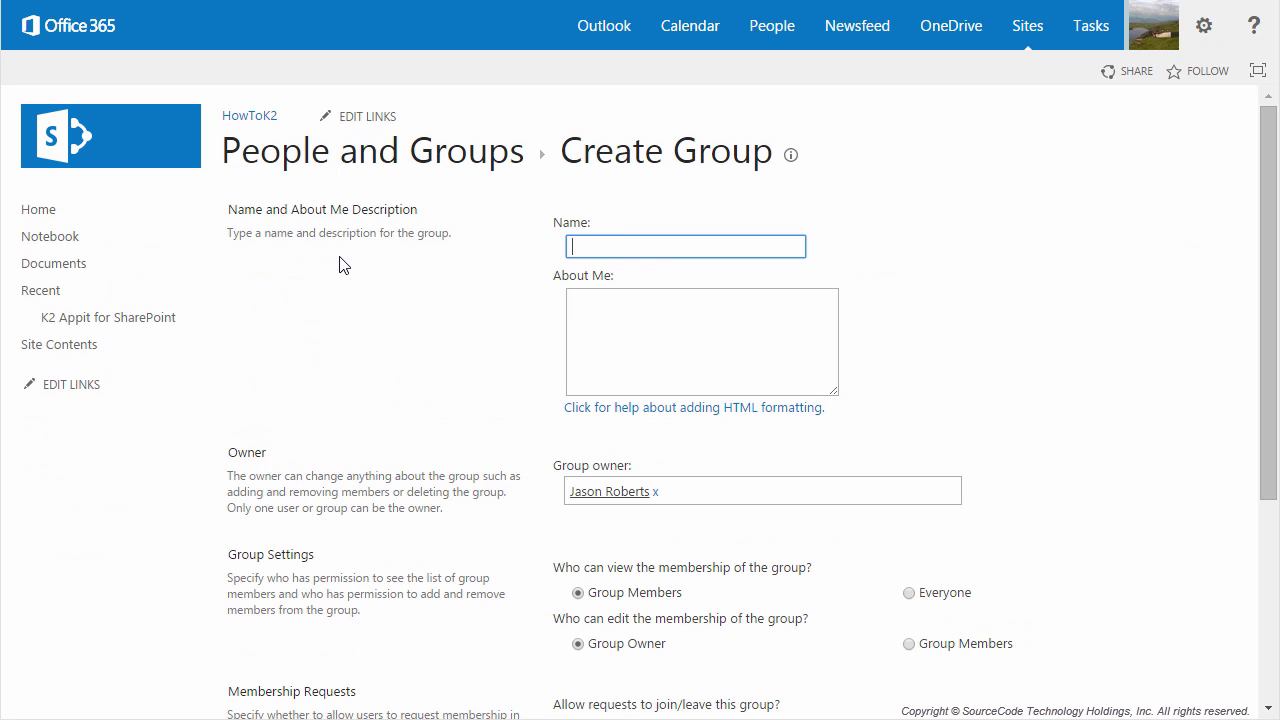
text(Expense Claim Approvers)
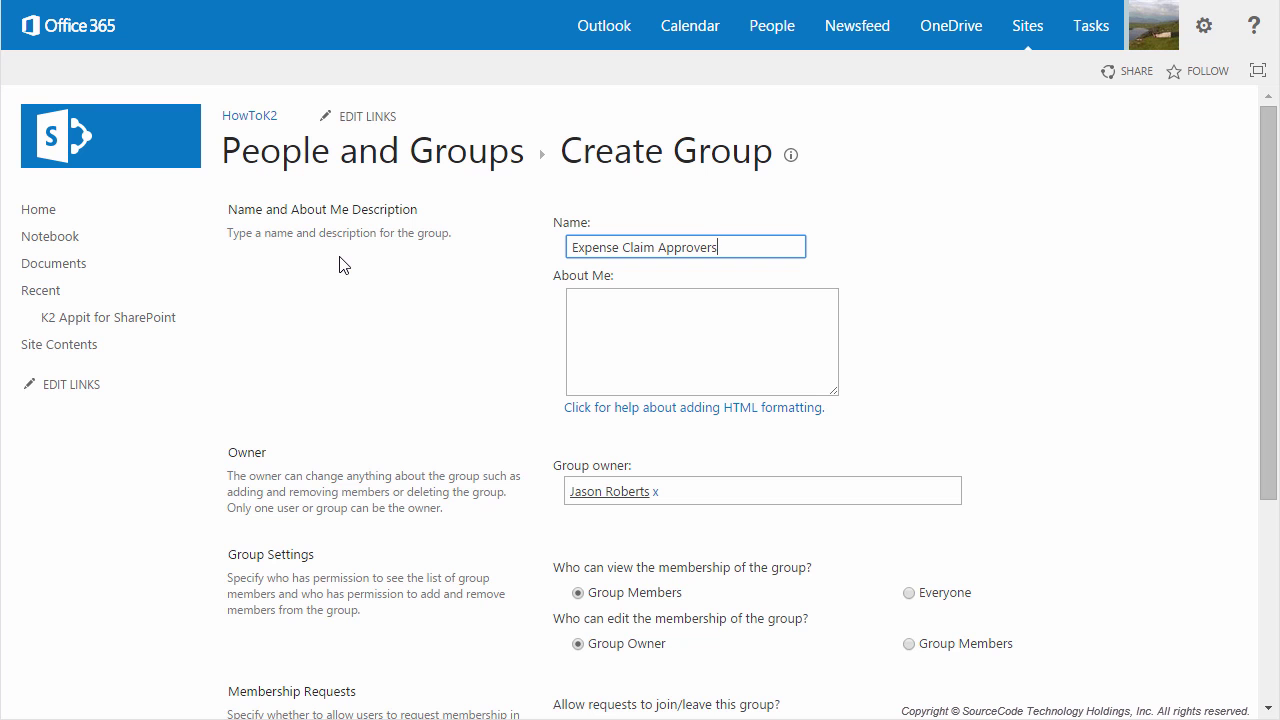
drag(1262, 240, 1176, 598)
click(1121, 642)
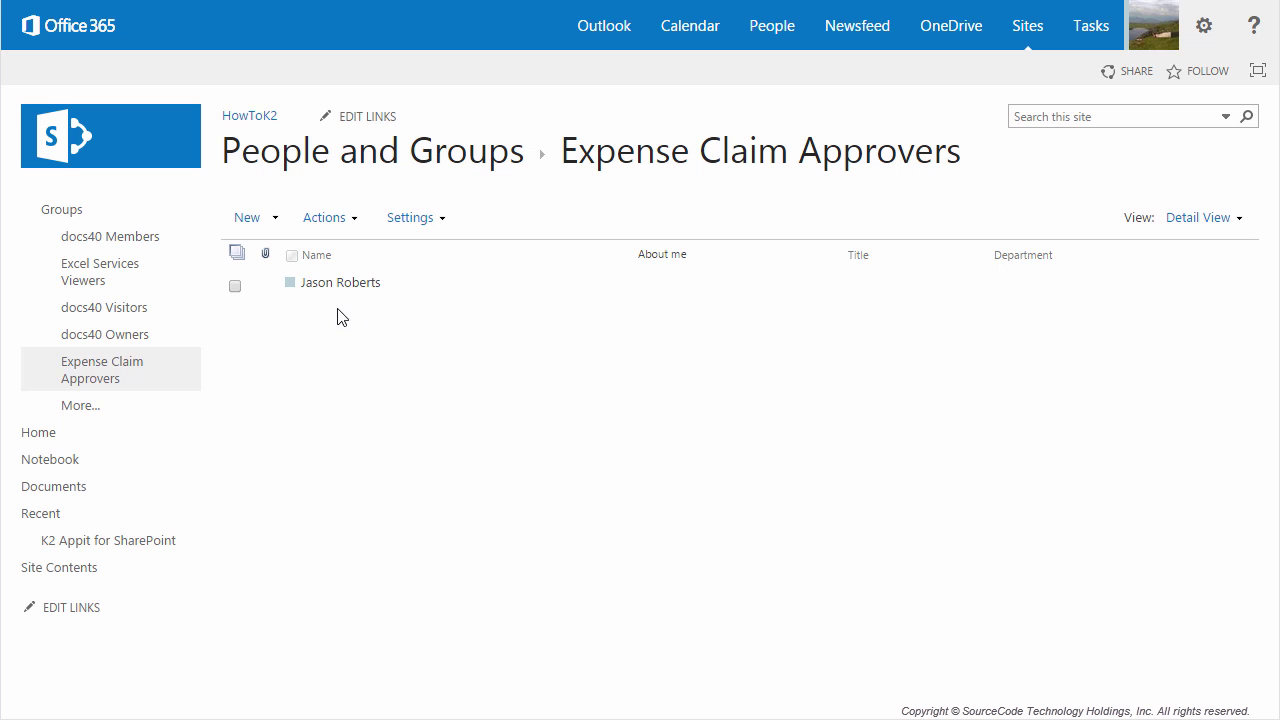
Create a second SharePoint group named Expense Claim Processing, keeping the default options.
click(82, 219)
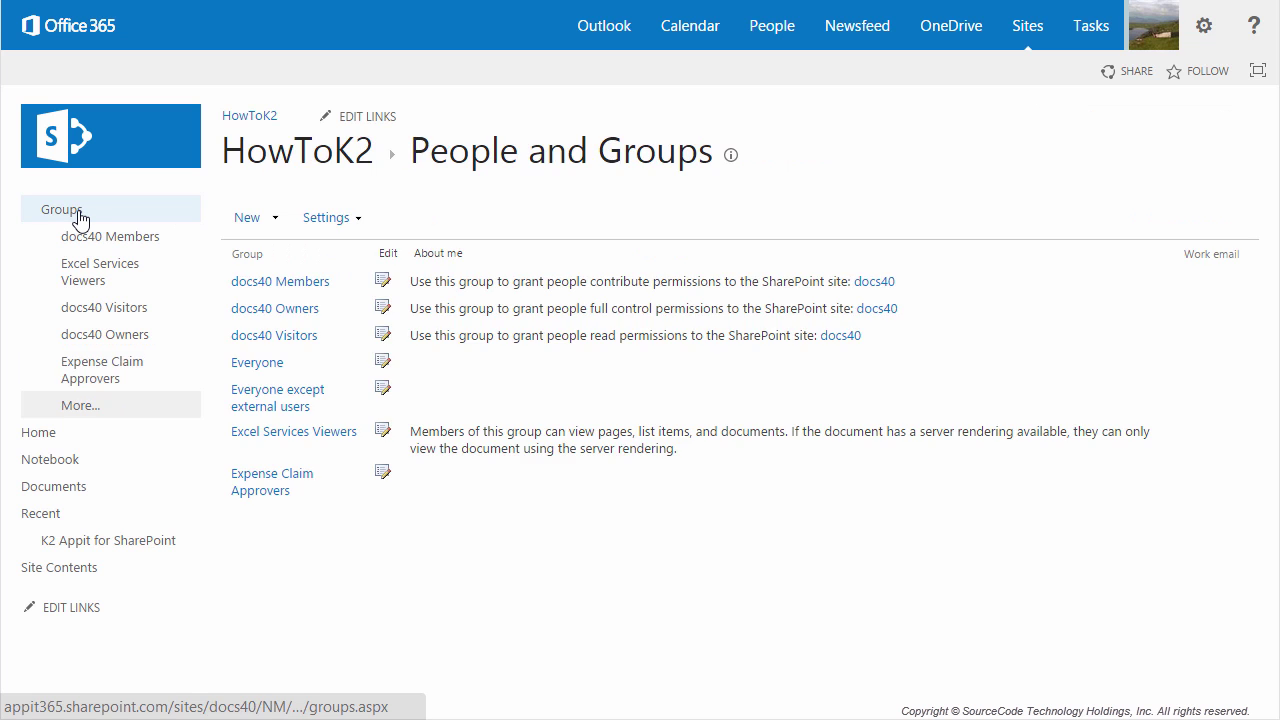
click(270, 228)
click(317, 246)
text(Exp)
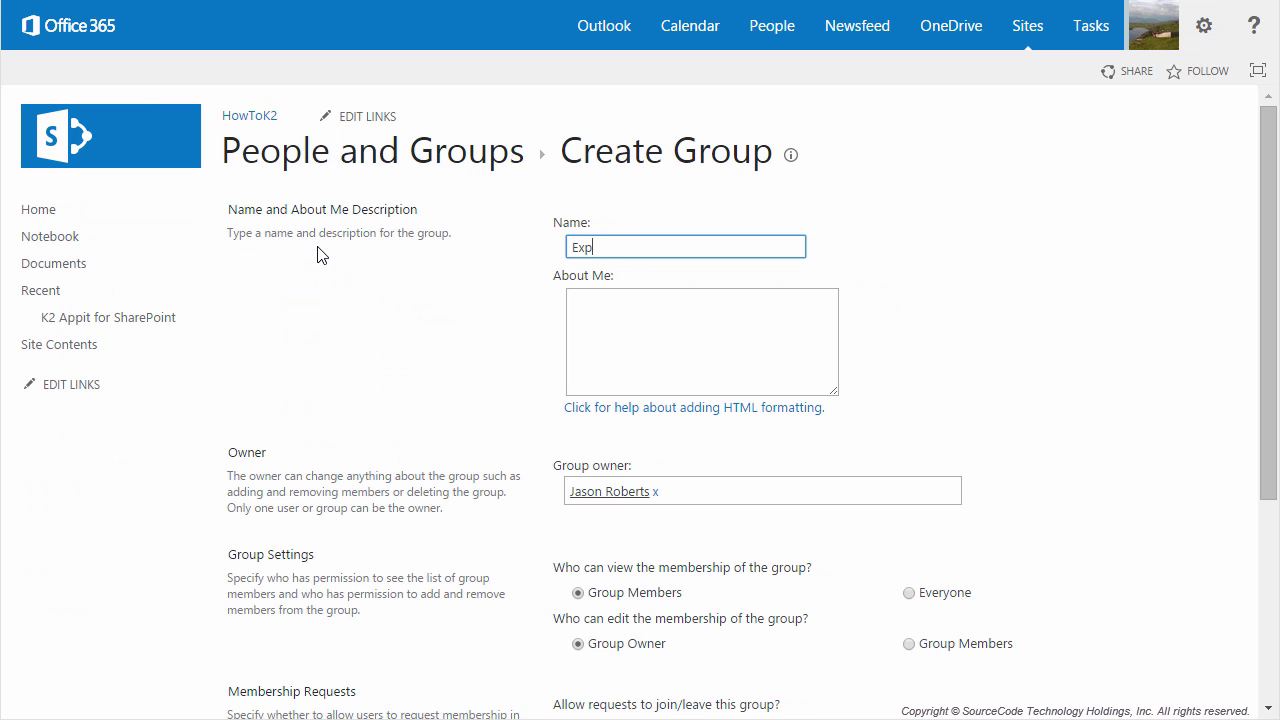
text(ense Claim Processing)
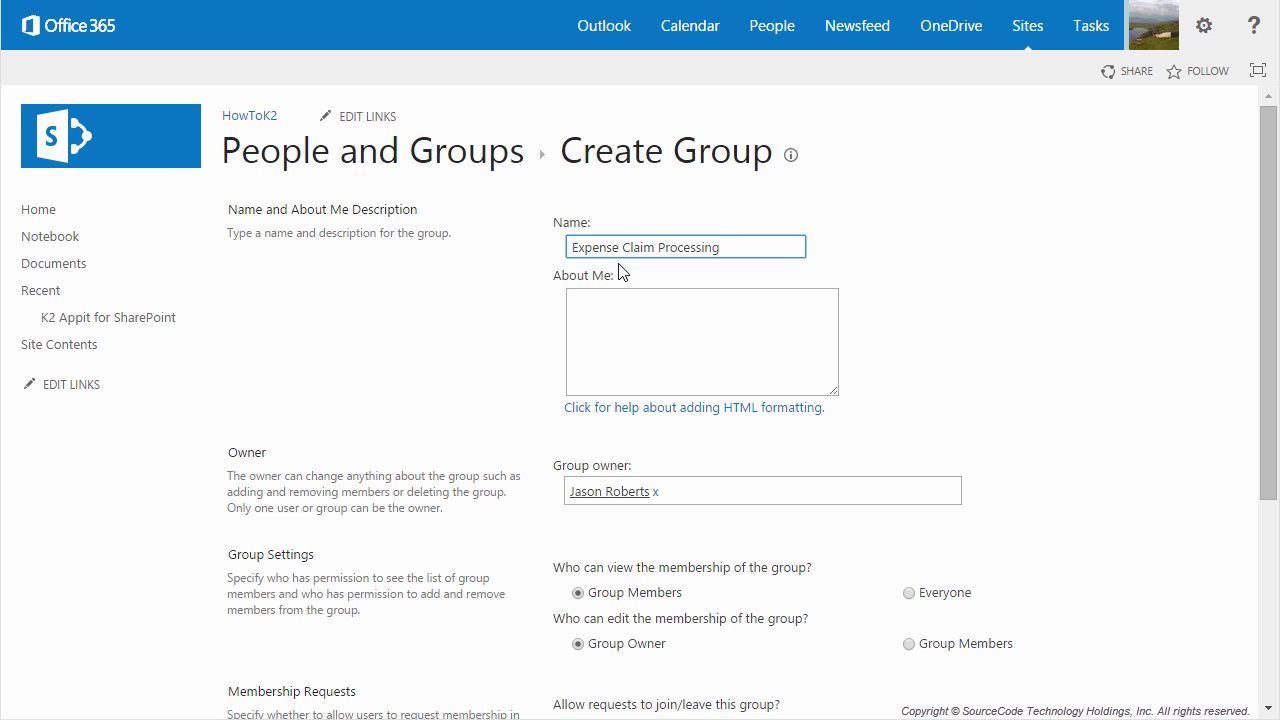
drag(1260, 297, 1200, 580)
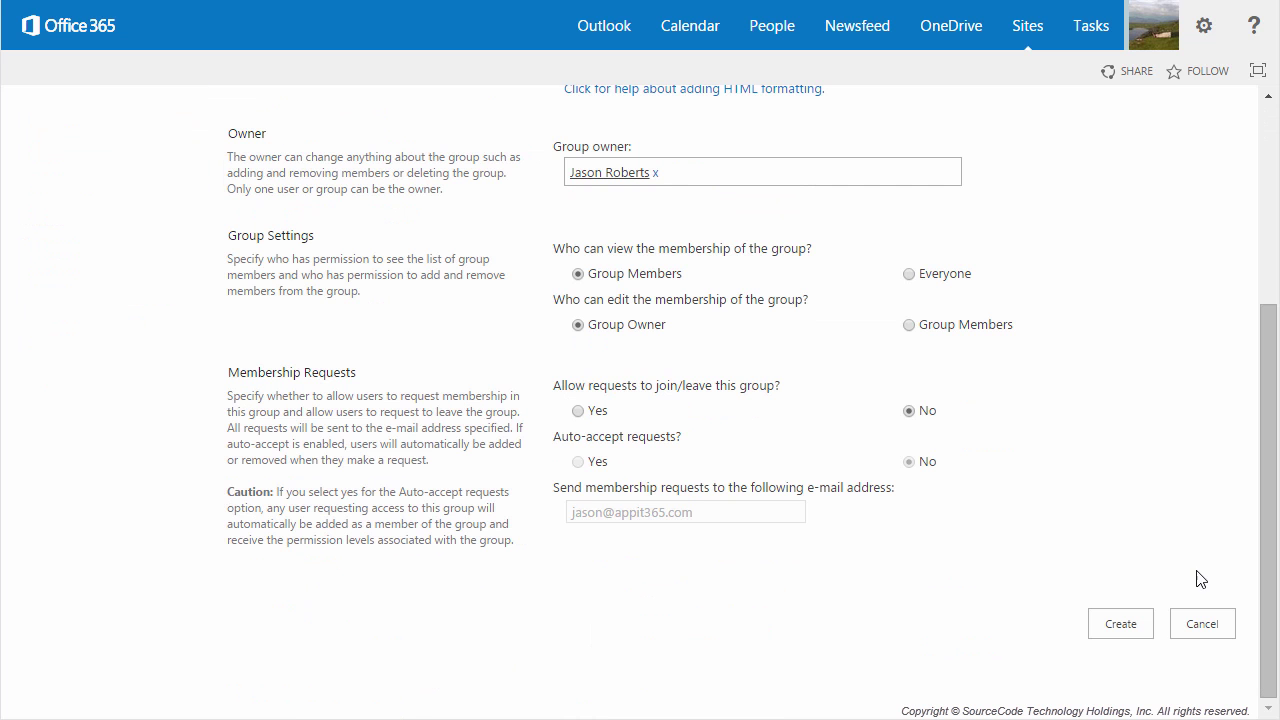
click(1137, 622)
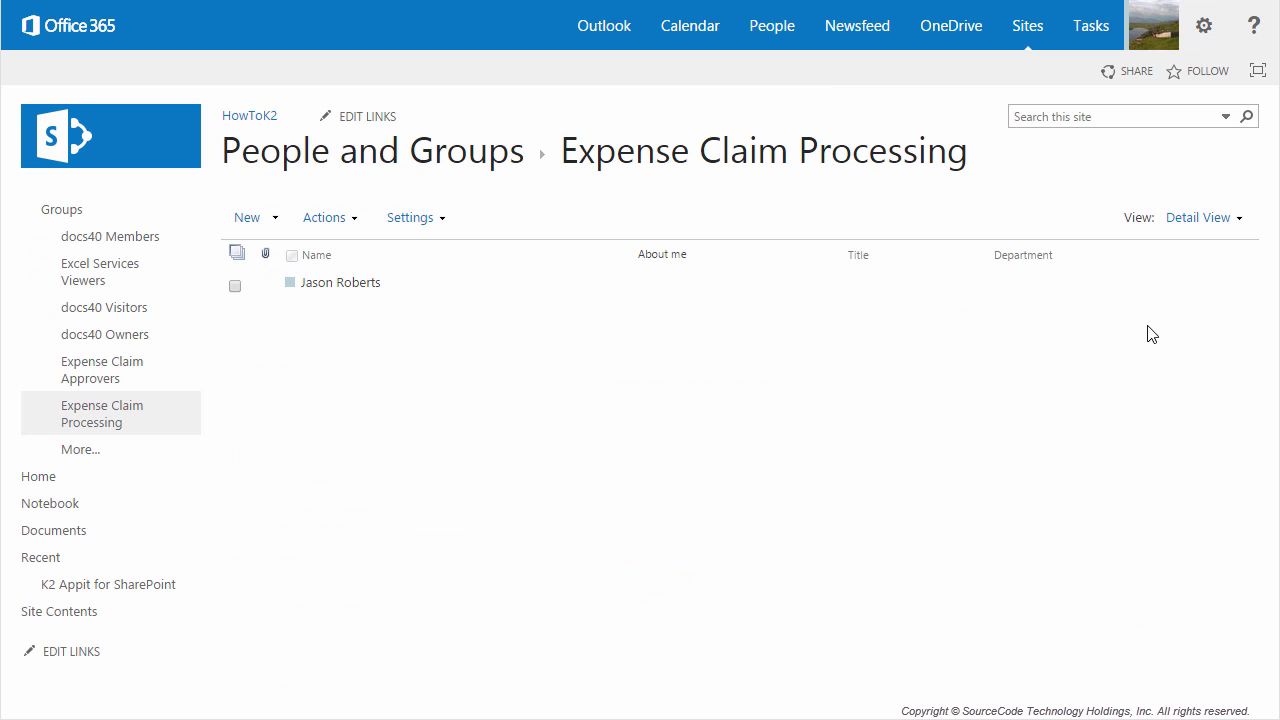
click(274, 220)
click(343, 406)
Add a Custom List app named Expense Claim to the HowToK2 site and open the new list.
click(268, 120)
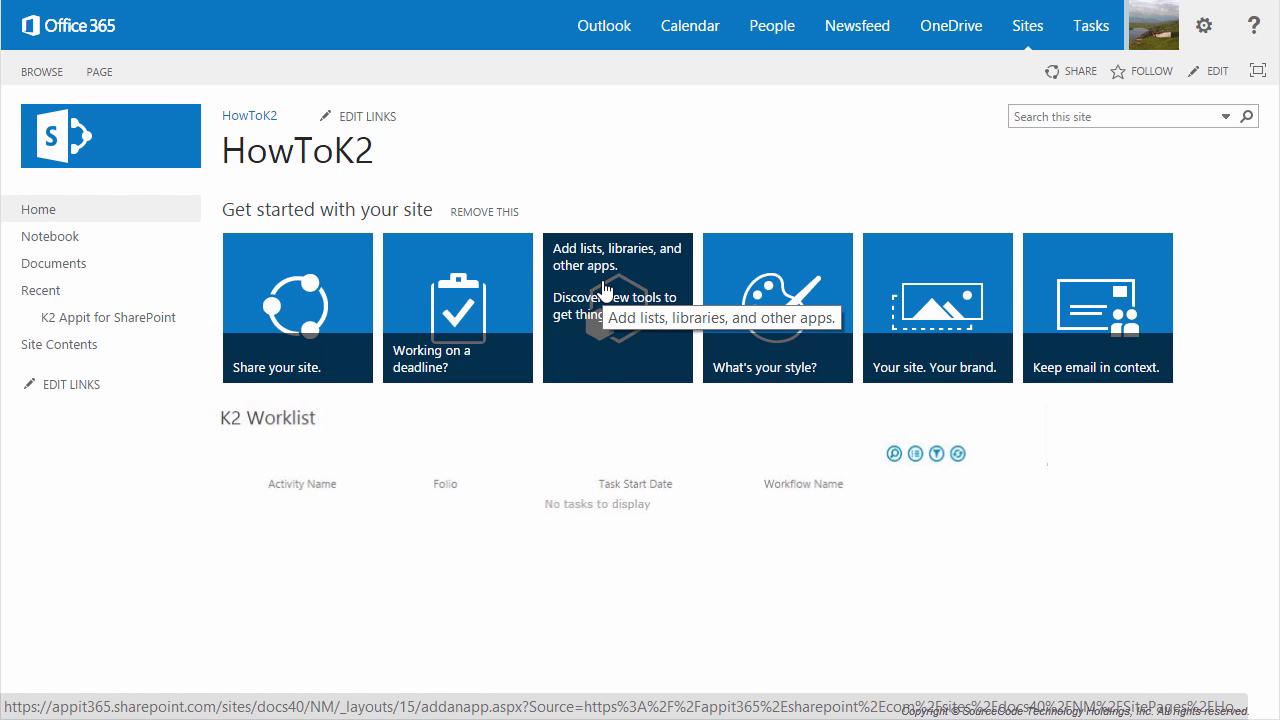
click(1207, 38)
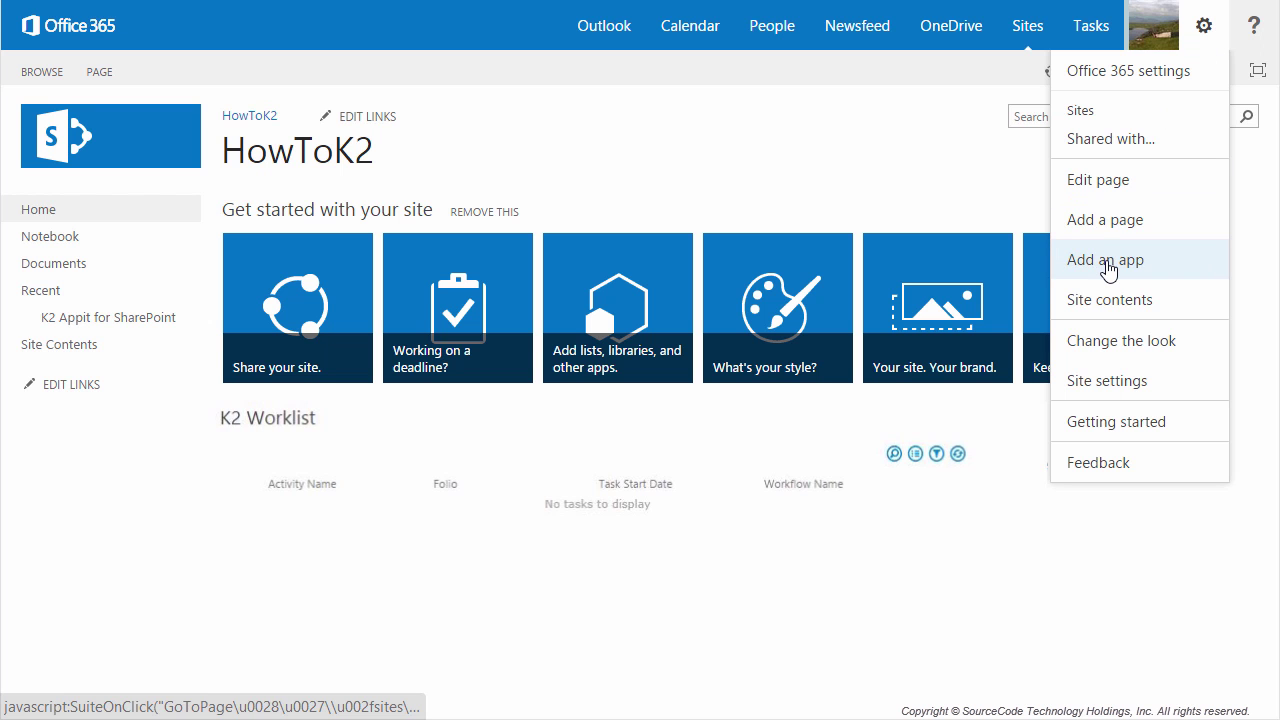
click(1108, 262)
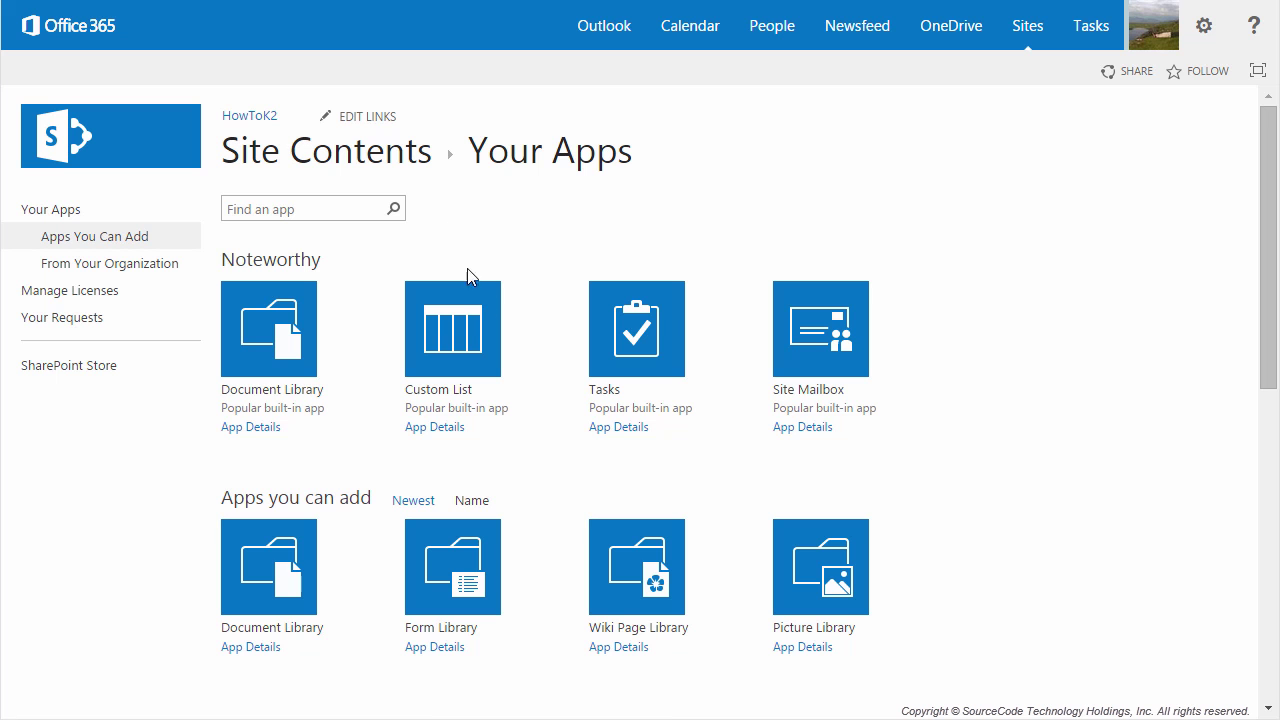
click(479, 324)
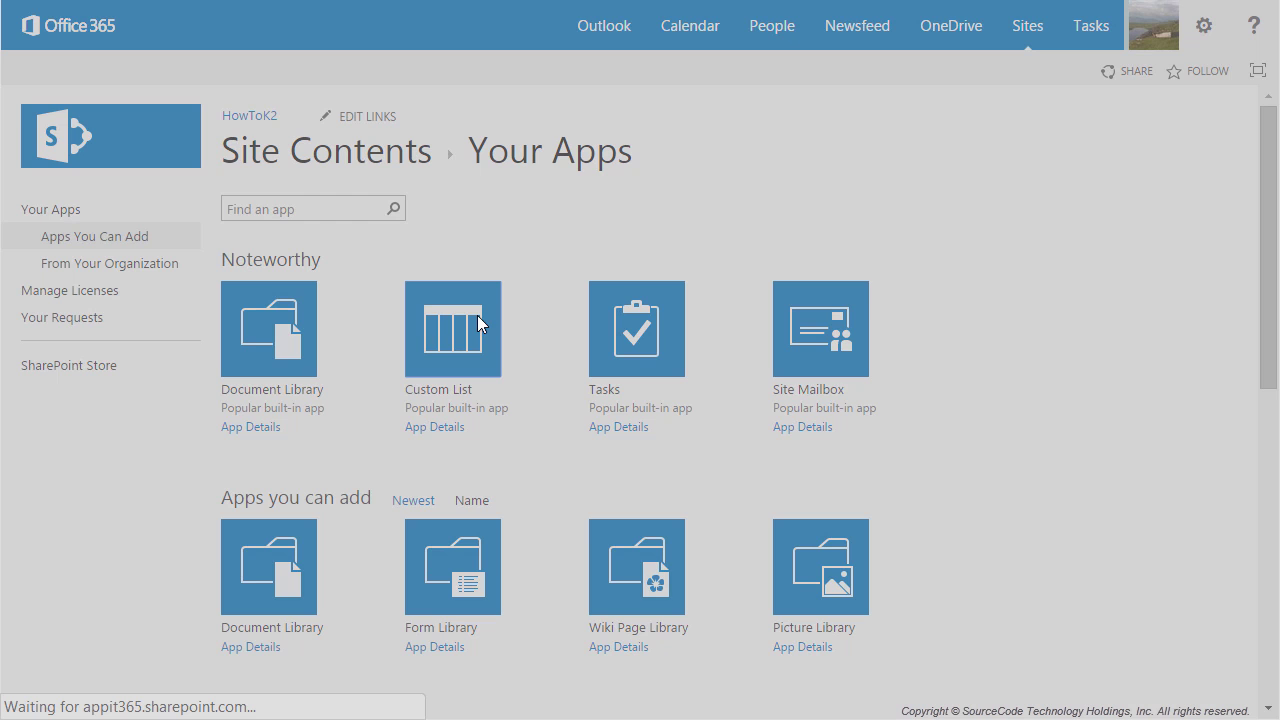
text(Expense Claim)
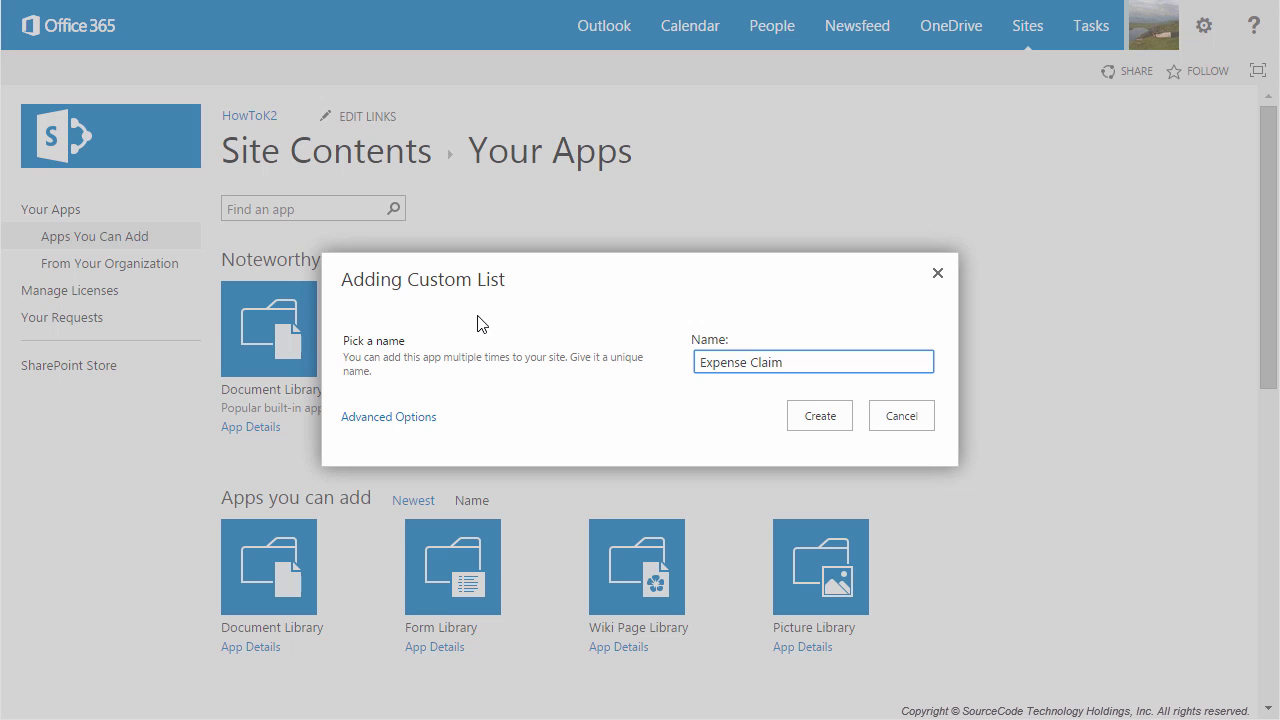
click(829, 420)
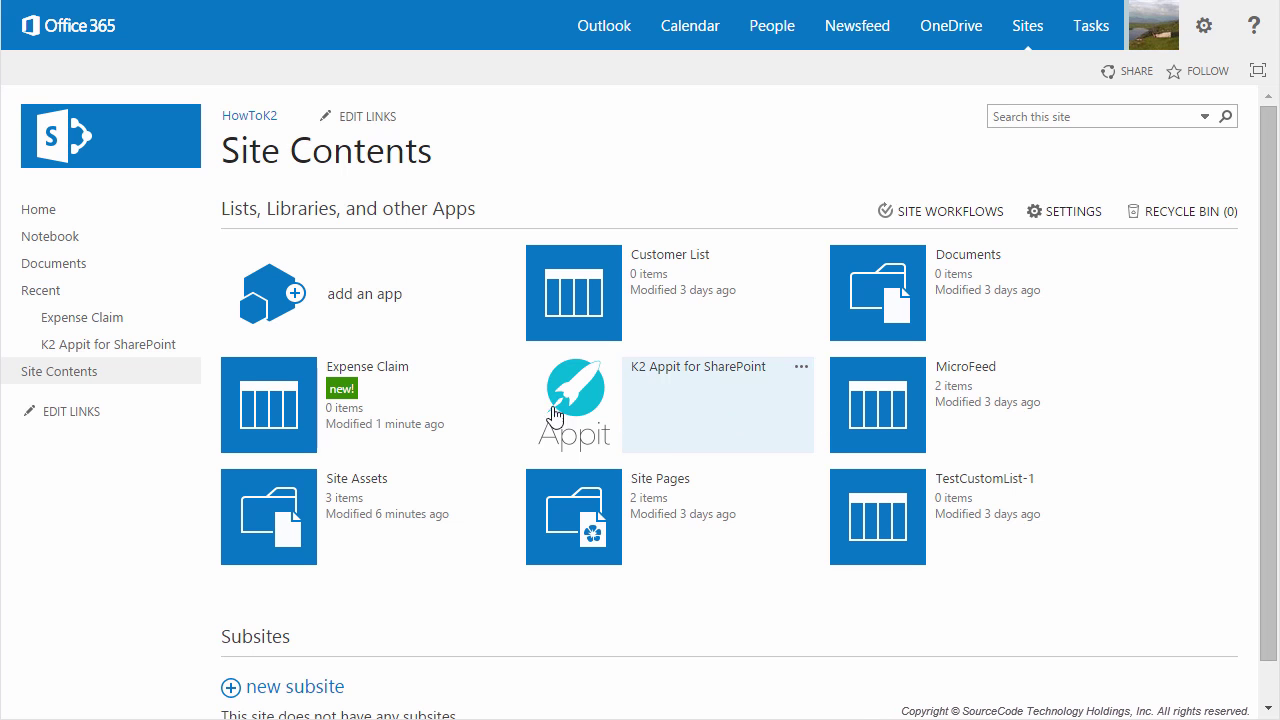
click(280, 413)
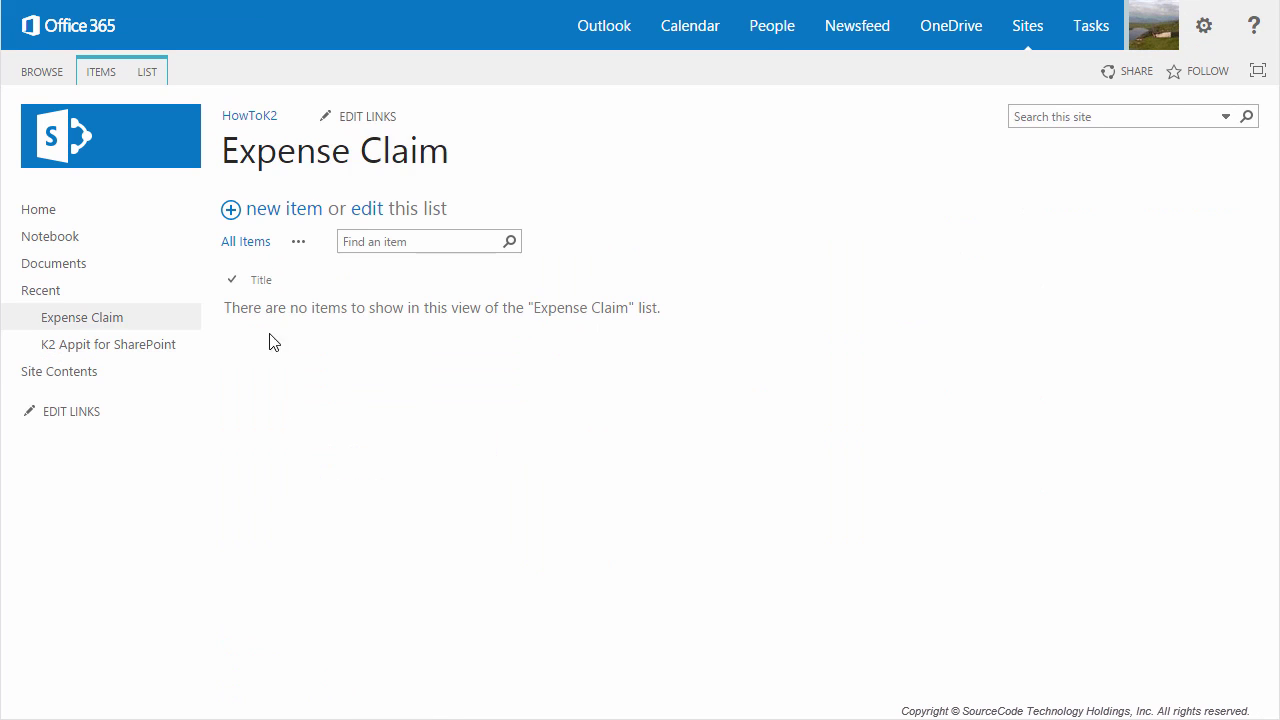
In the Expense Claim list's advanced settings, disable attachments to list items and set the New Folder command's availability to No.
click(150, 75)
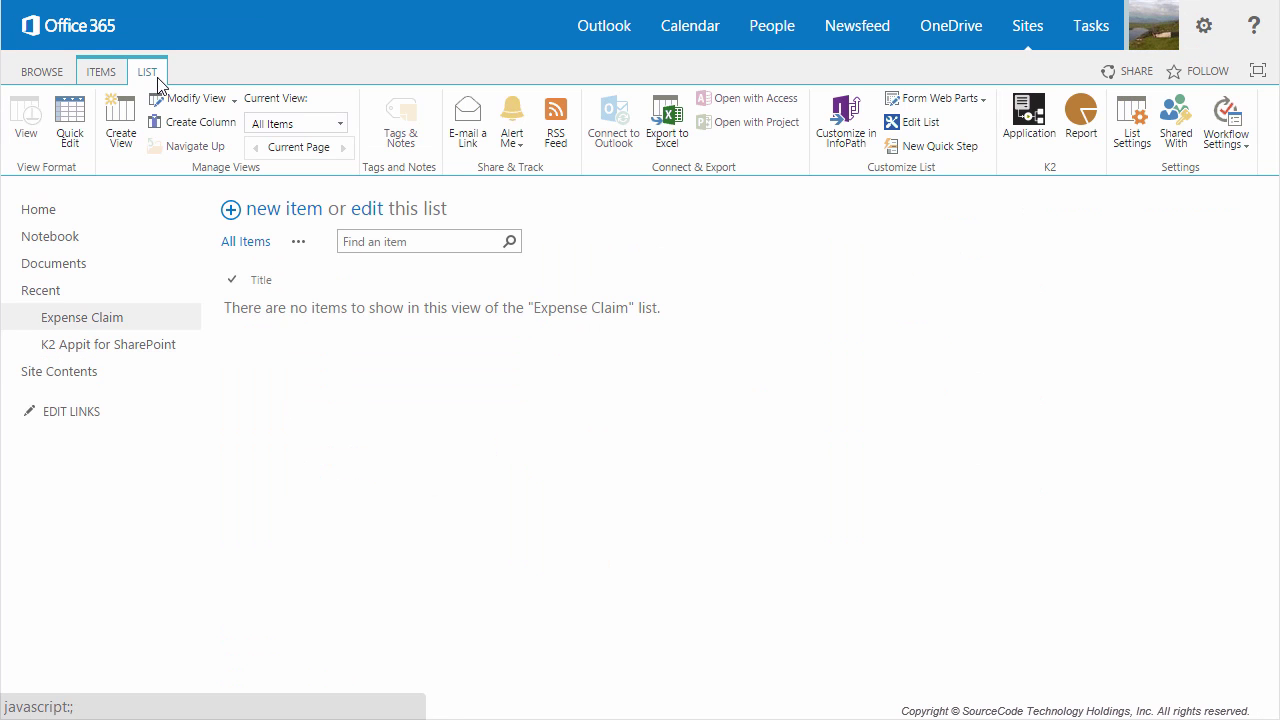
click(1130, 133)
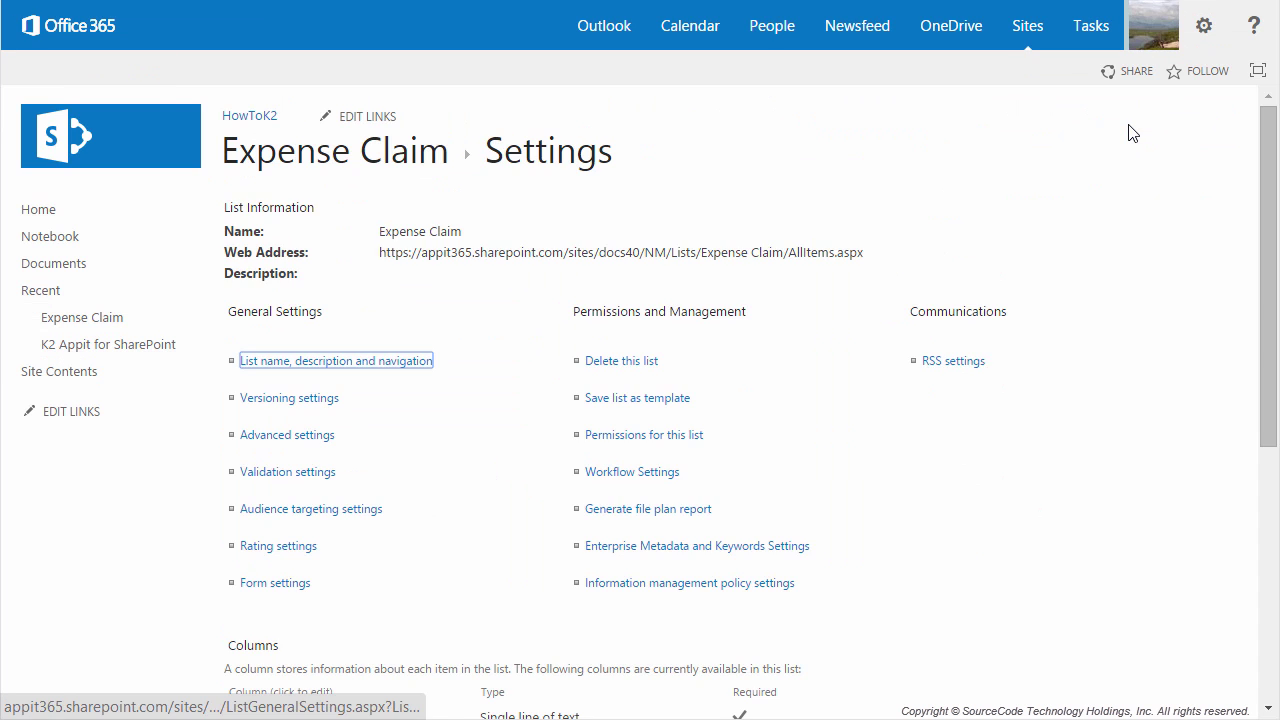
click(309, 441)
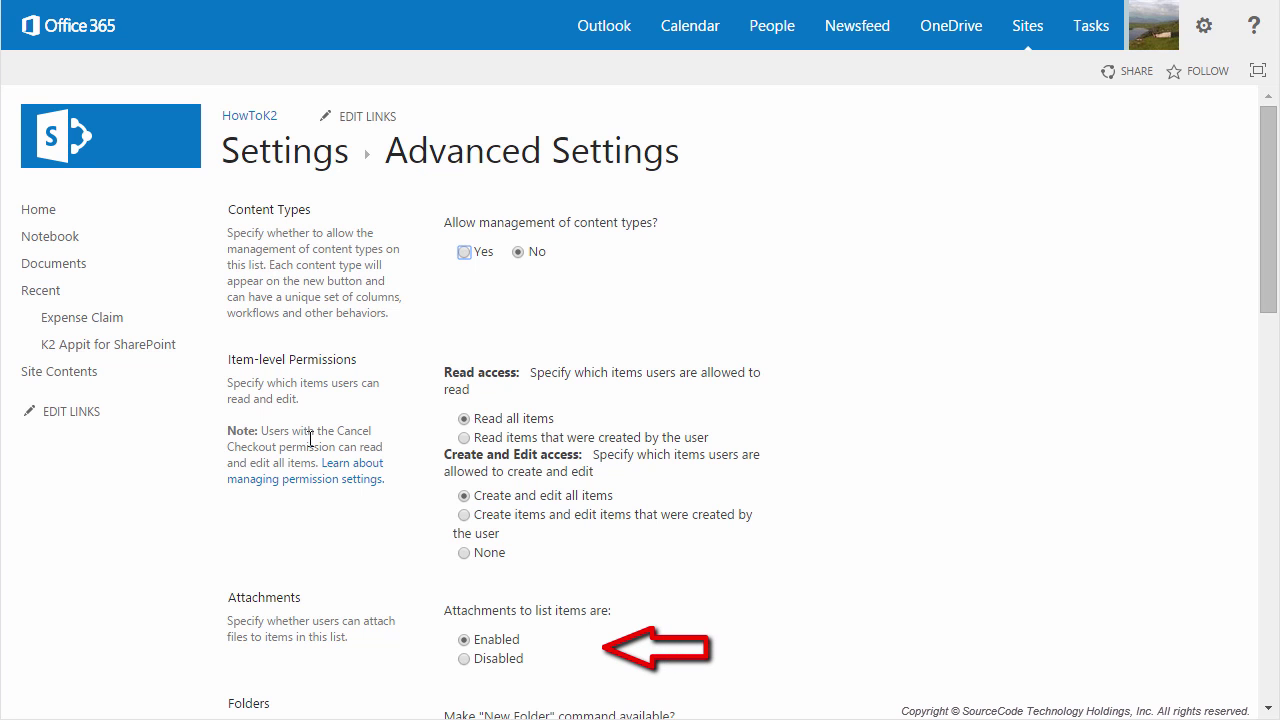
click(464, 659)
drag(1266, 252, 1269, 420)
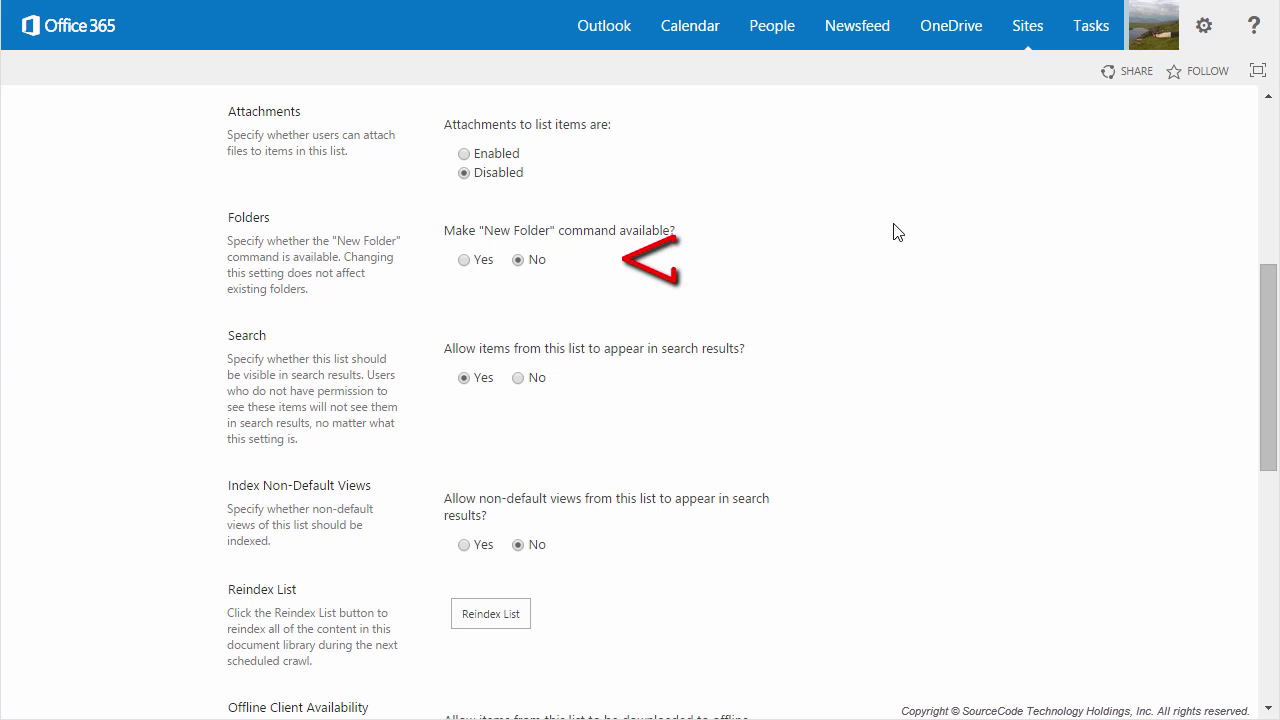
click(519, 262)
scroll(519, 262, down, 1)
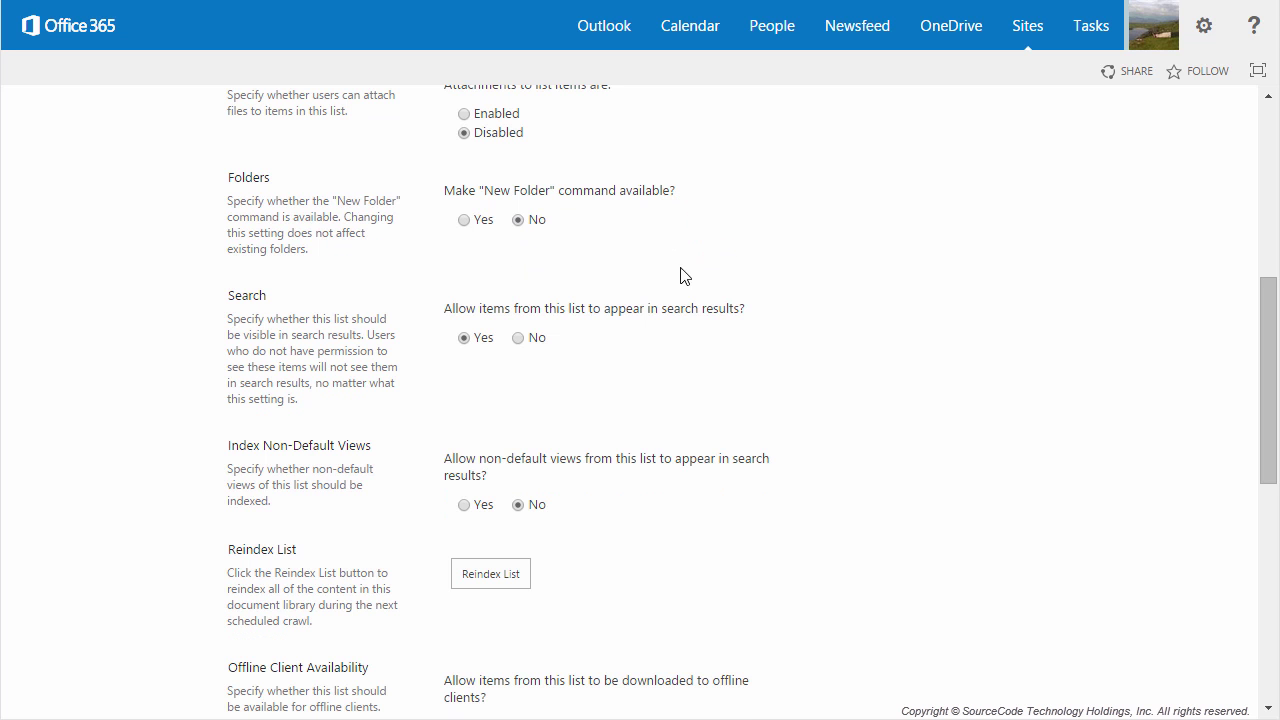
Disallow editing items with Quick Edit, save the advanced settings and accept the deletion of attachments.
drag(1273, 378, 1266, 537)
click(517, 221)
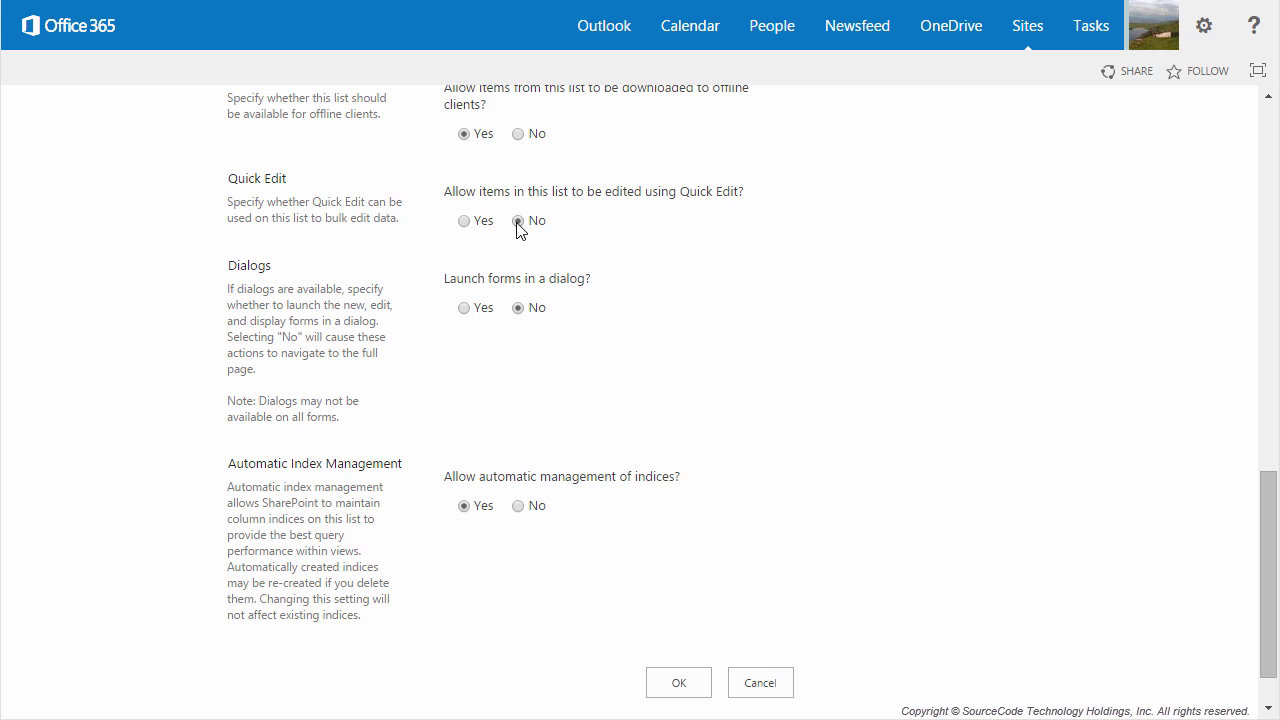
click(676, 686)
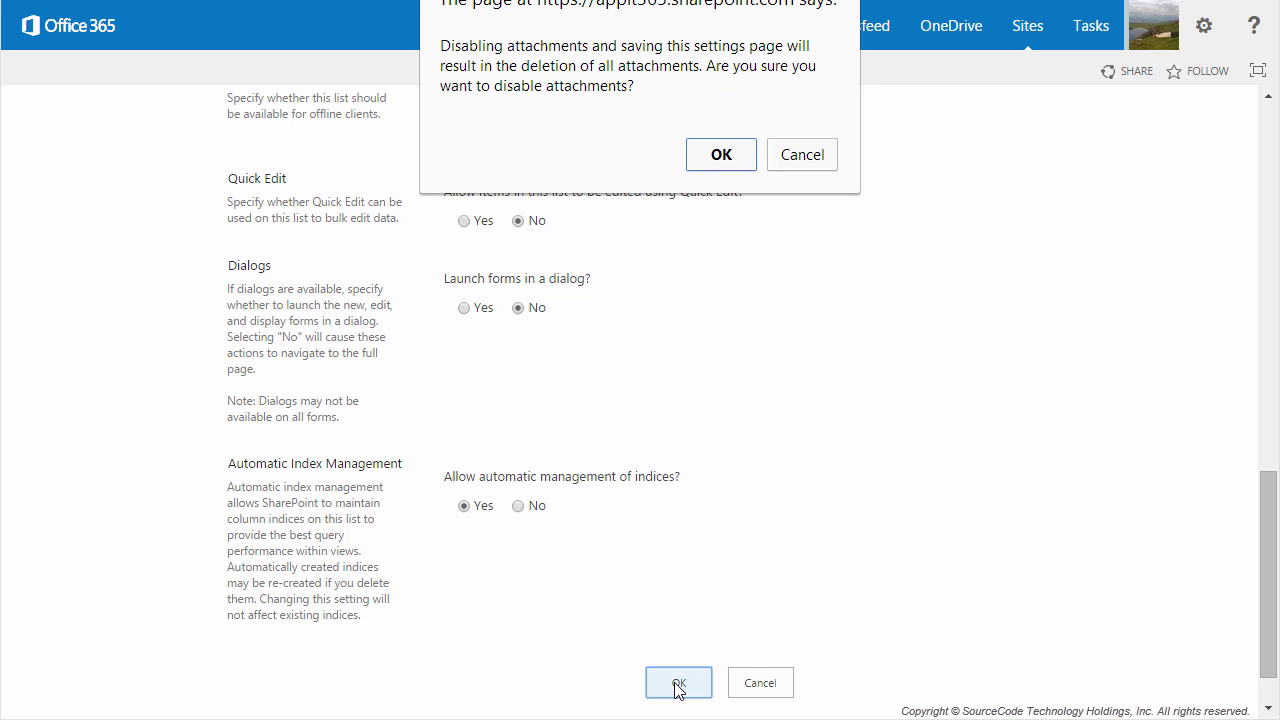
click(716, 157)
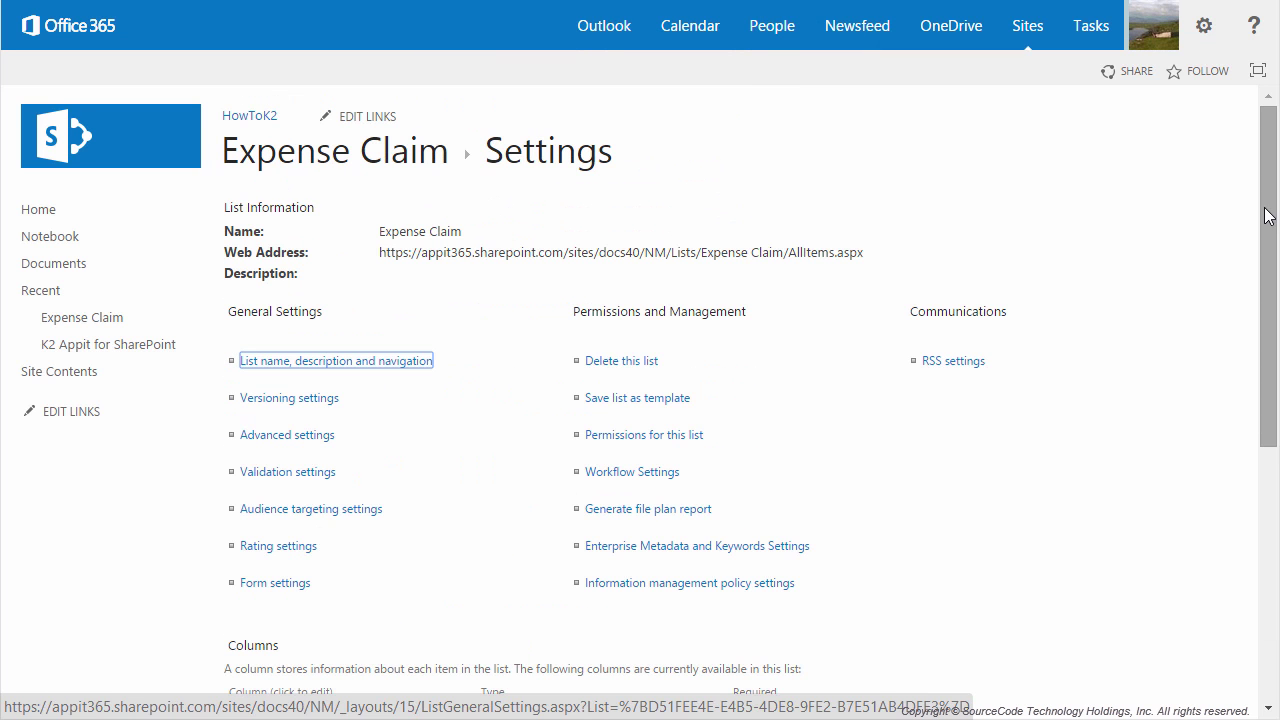
Create a Person or Group column named Requester in the Expense Claim list and require it to contain information.
drag(1268, 216, 1256, 458)
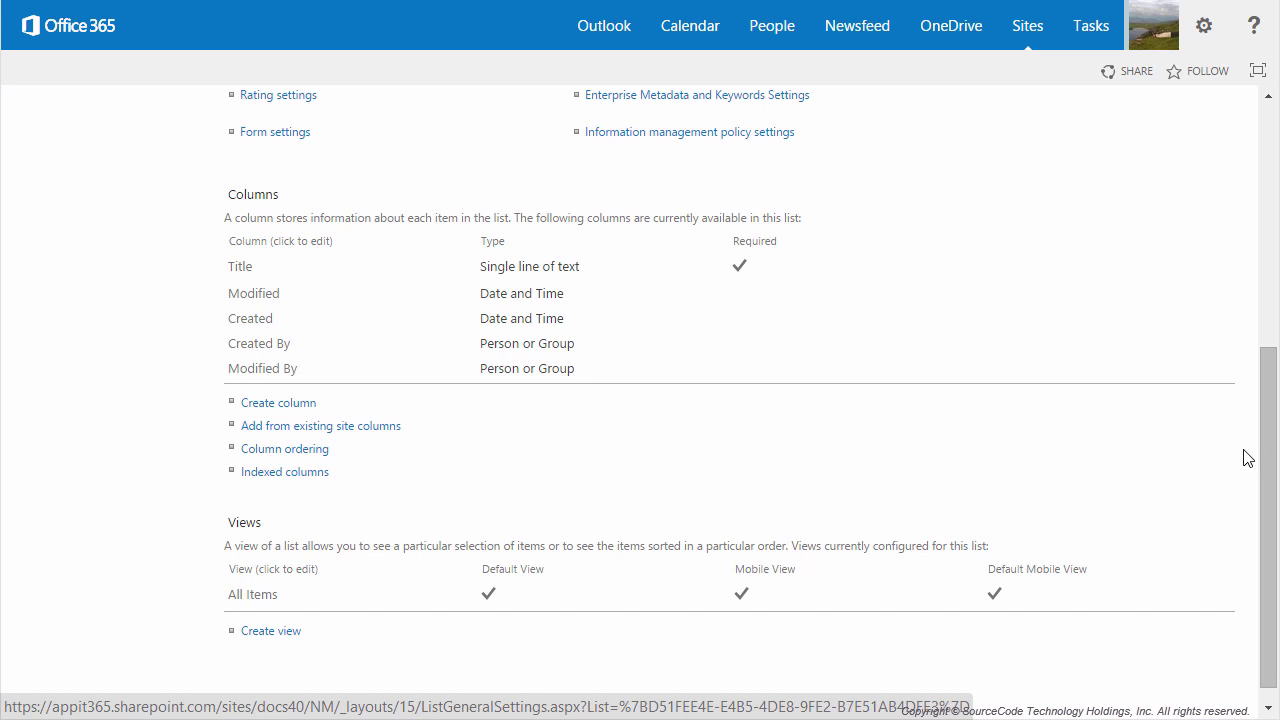
click(280, 404)
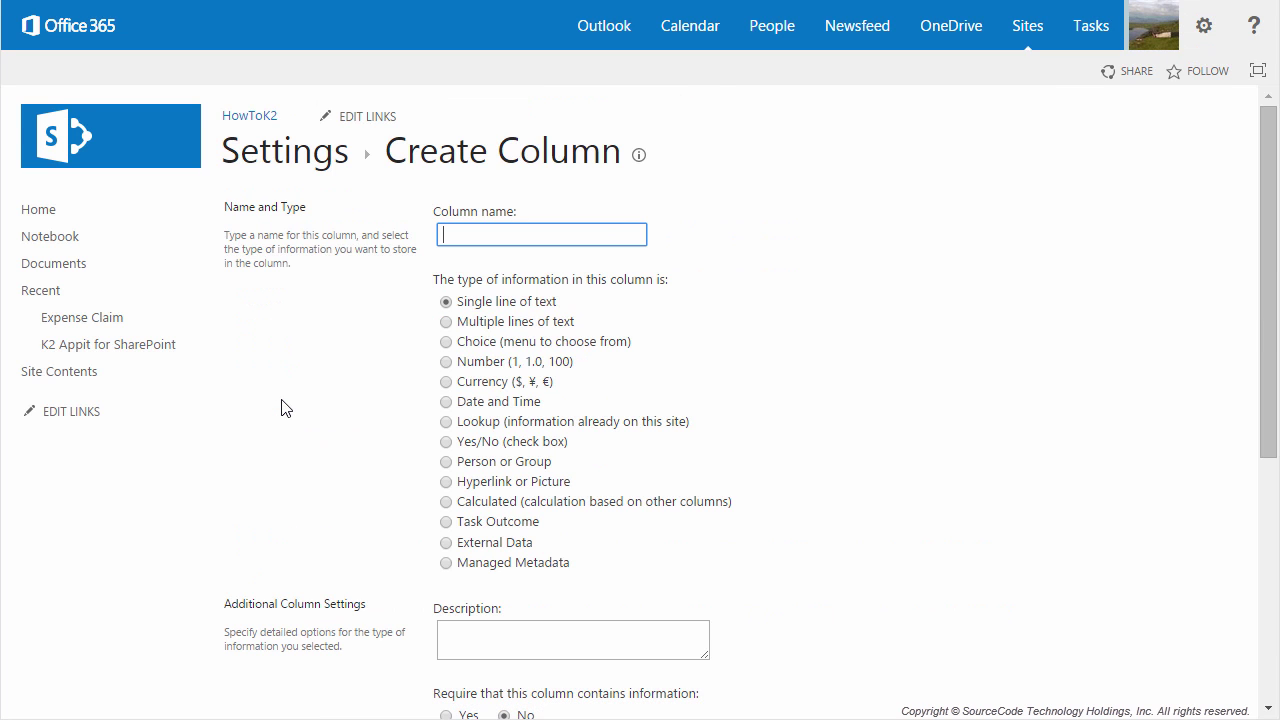
text(Requester)
click(445, 462)
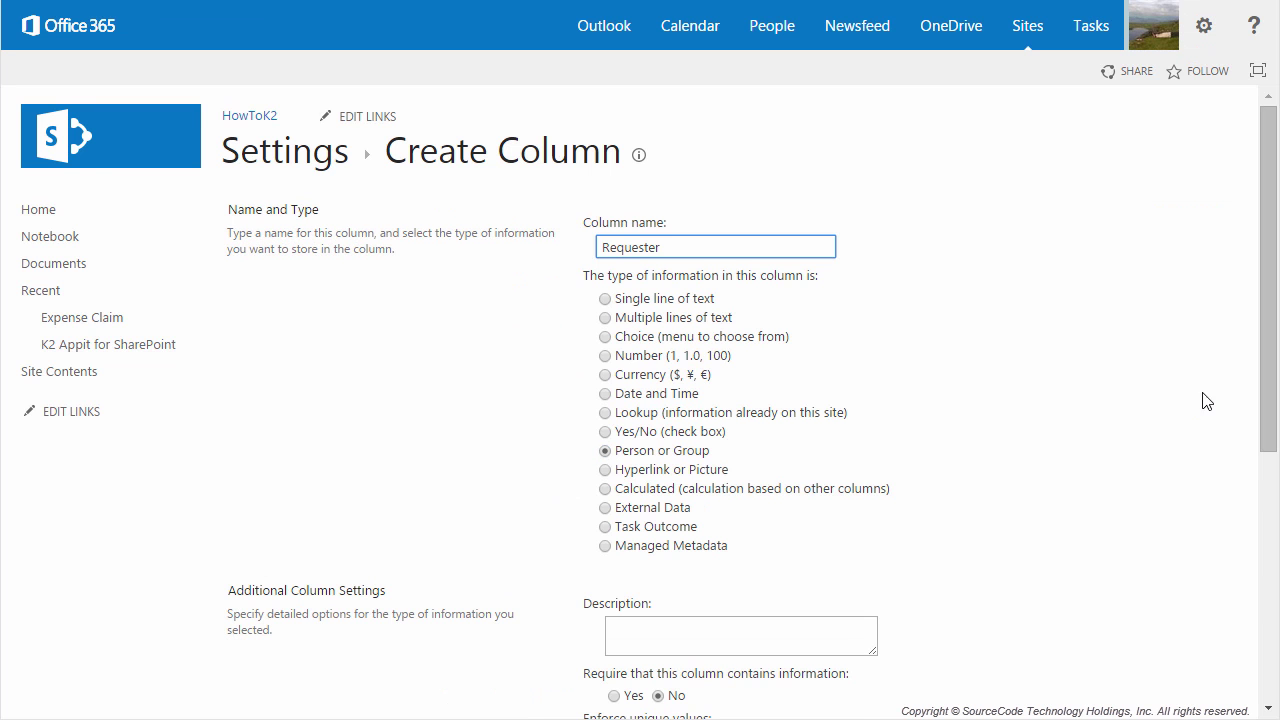
drag(1265, 393, 1264, 645)
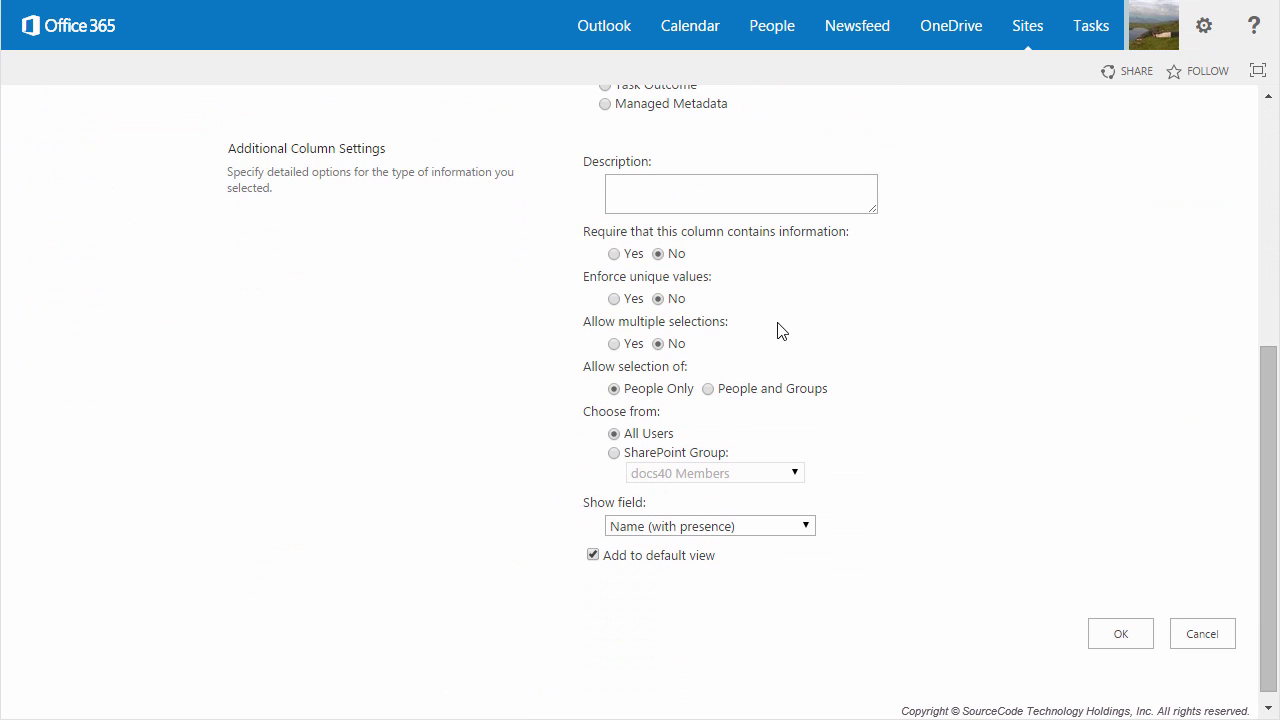
click(616, 256)
click(1121, 634)
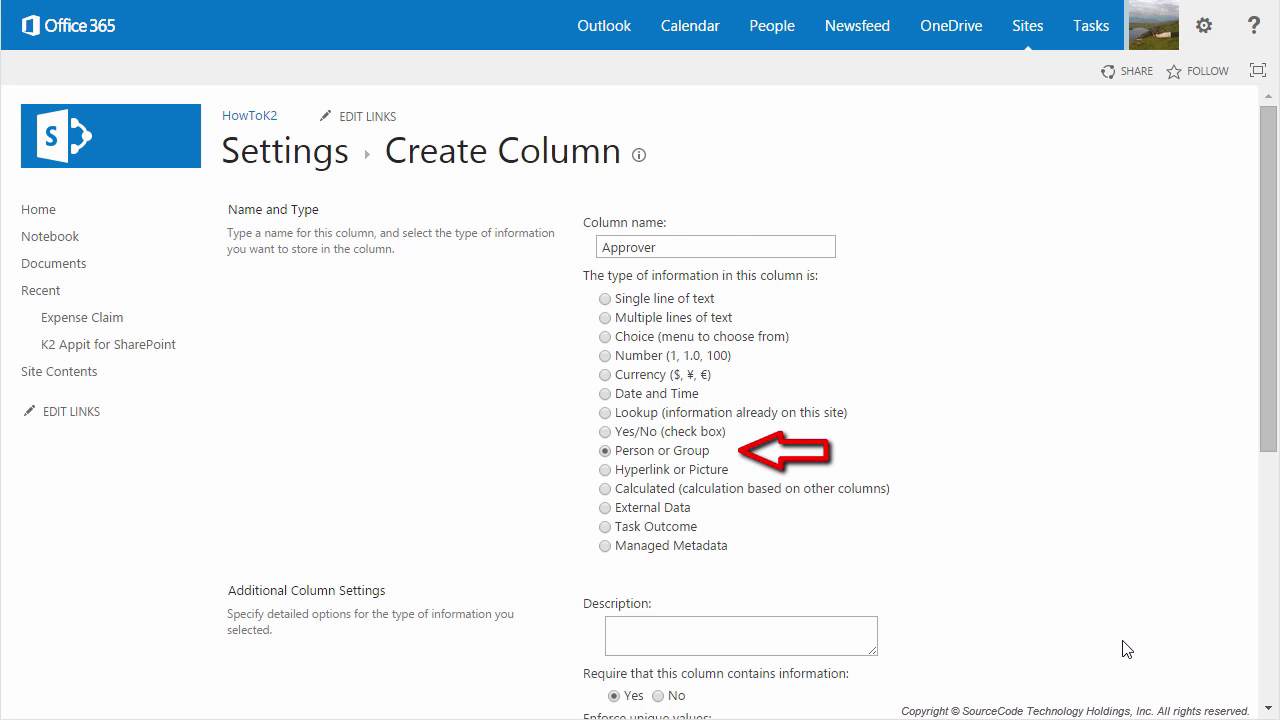
Create a required Person or Group column named Approver, and Date and Time columns named Submit Date, Approval Date and Processed Date.
drag(1268, 403, 1276, 648)
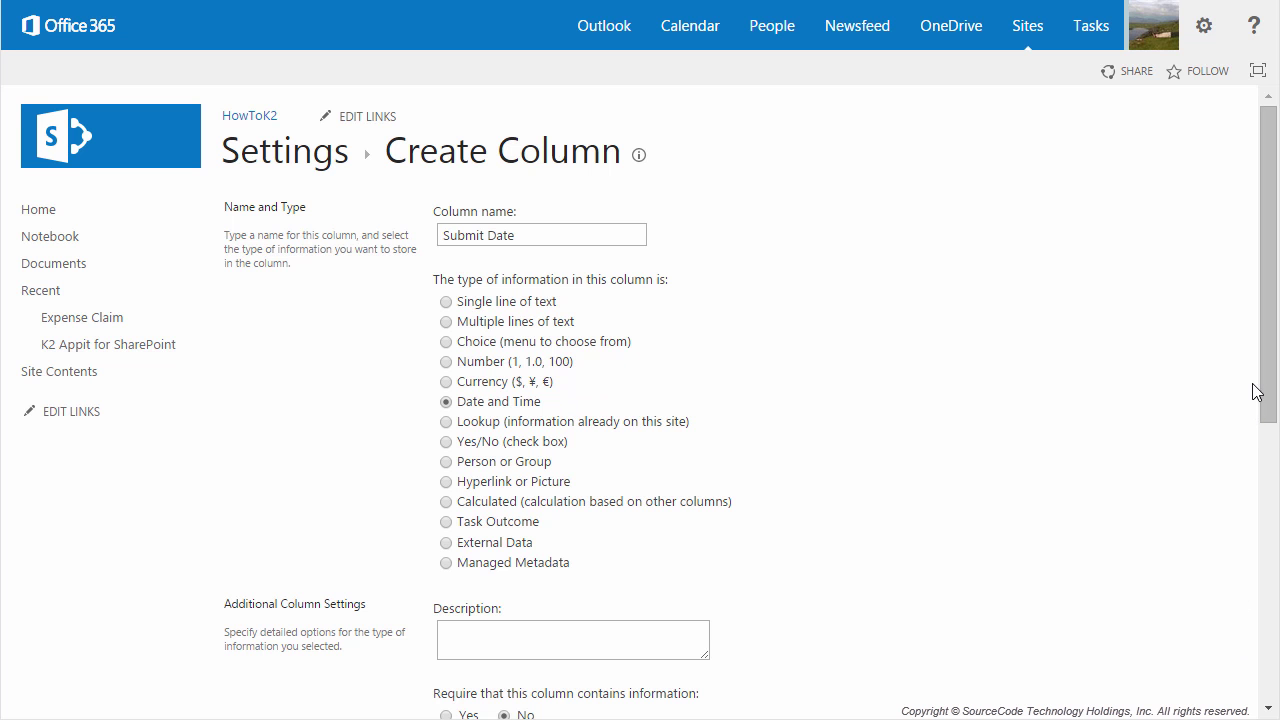
drag(1266, 380, 1274, 676)
drag(1266, 375, 1266, 634)
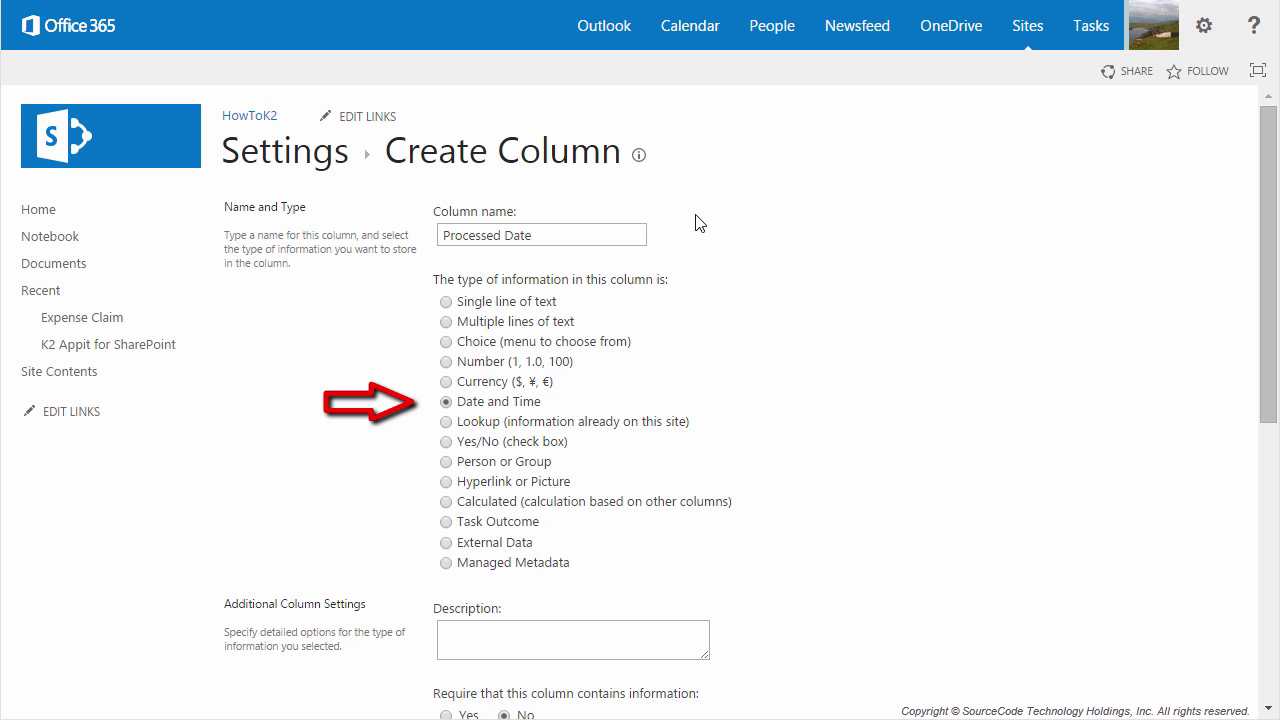
drag(1265, 265, 1275, 523)
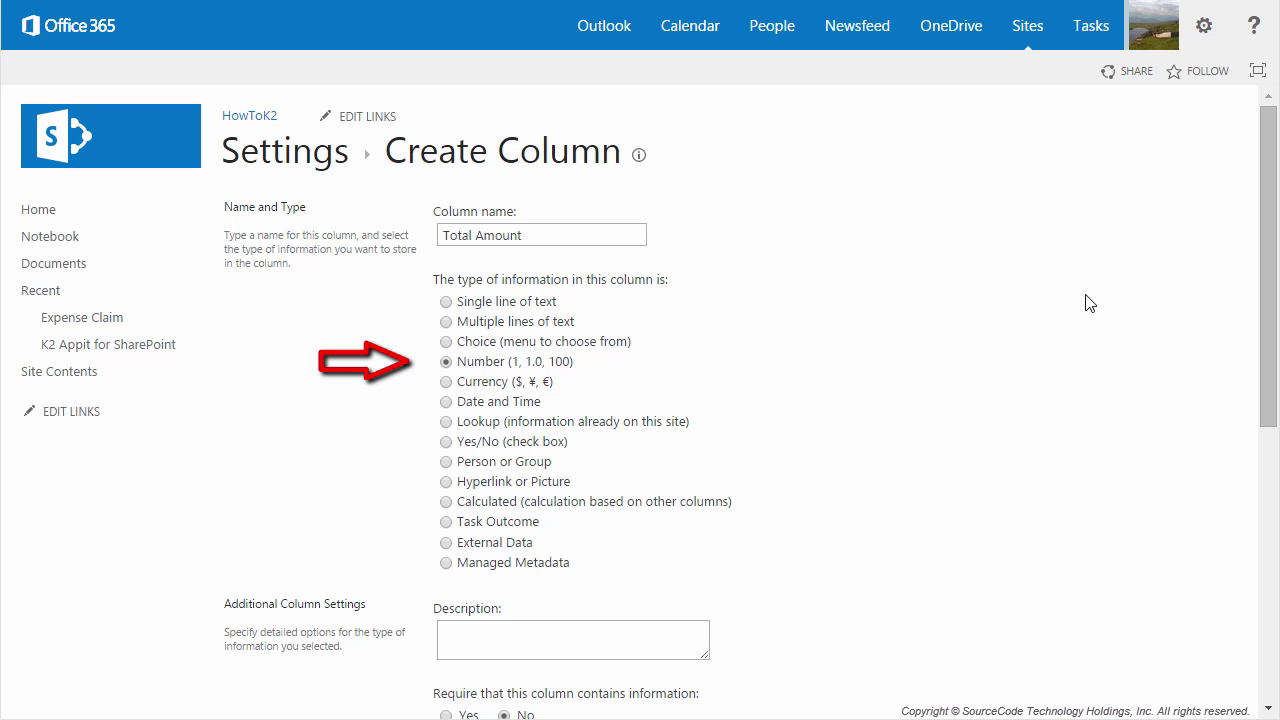
Create a Number column named Total Amount and a single-line text column named Status.
drag(1272, 289, 1268, 545)
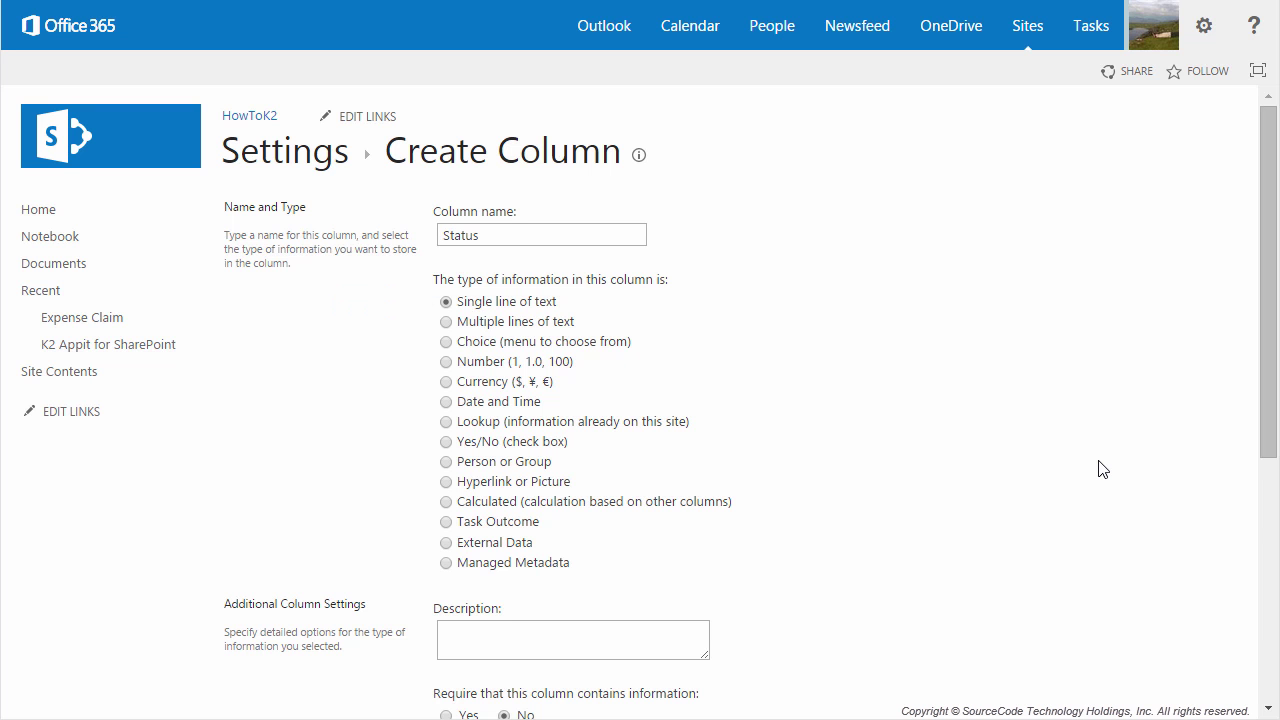
drag(1268, 327, 1272, 579)
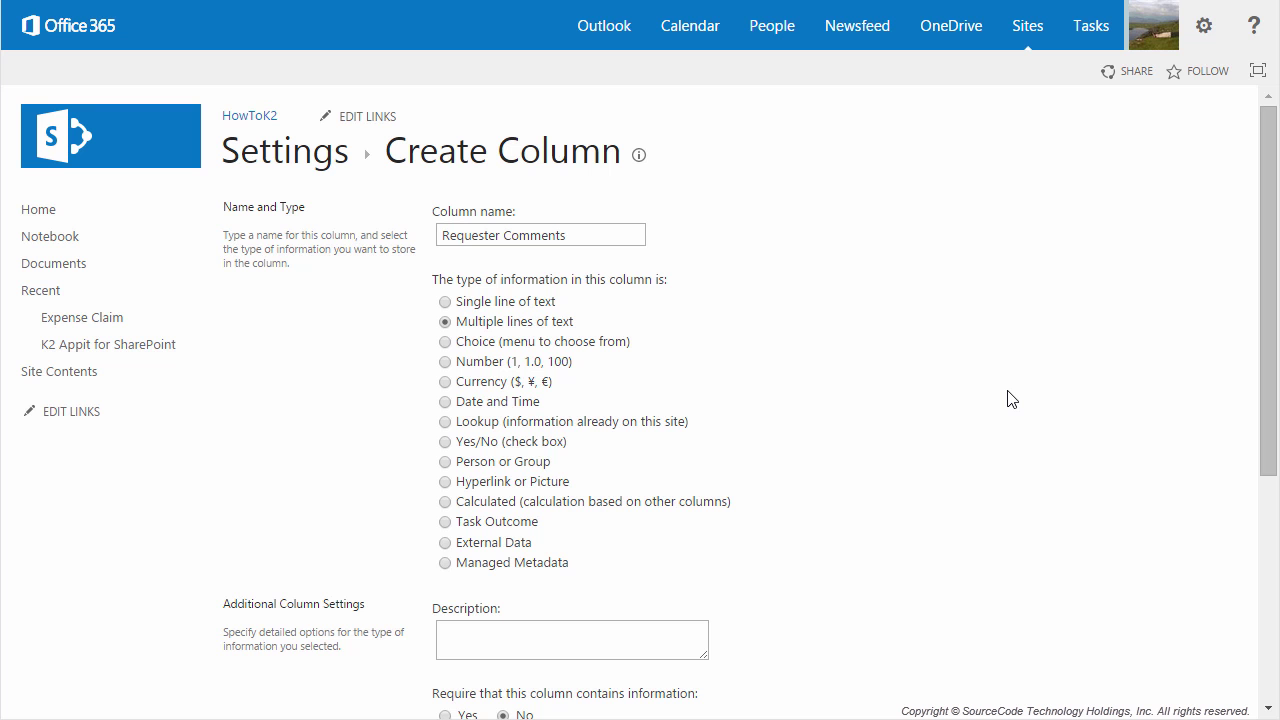
Create columns for multiple lines of text named Requester Comments, Approver Comments and Finance Comments.
drag(1273, 304, 1266, 543)
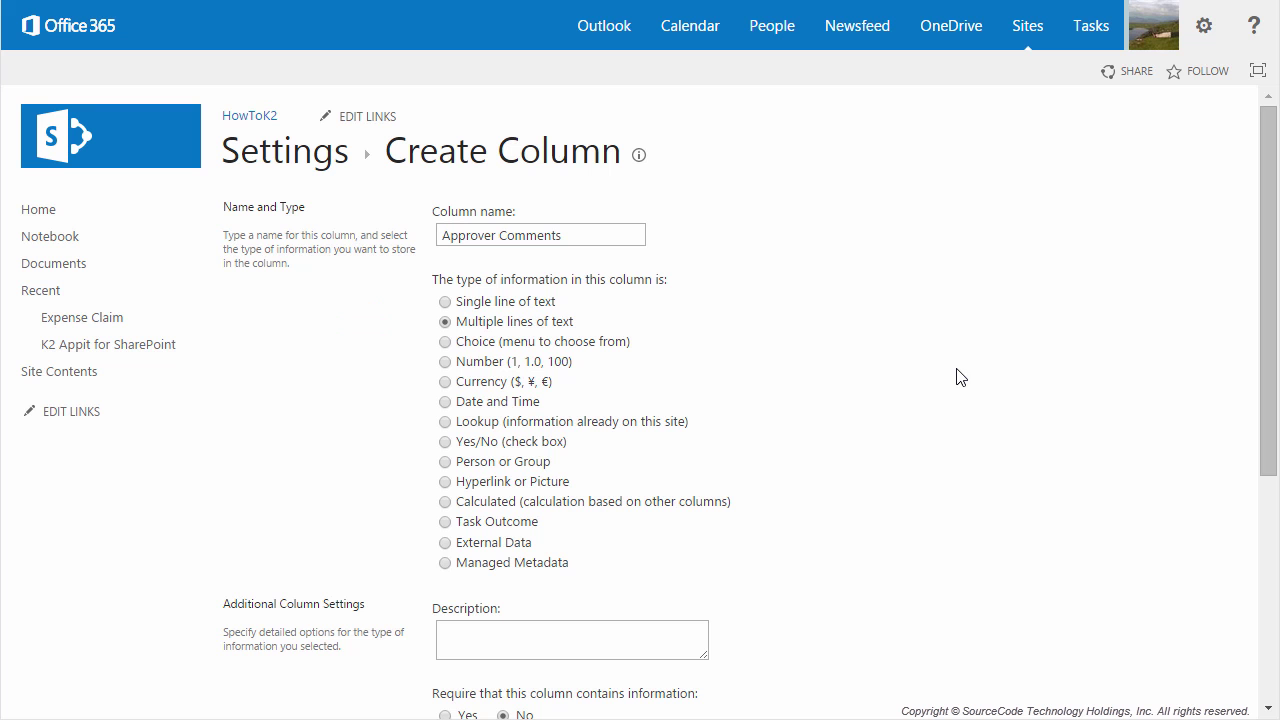
drag(1266, 292, 1273, 508)
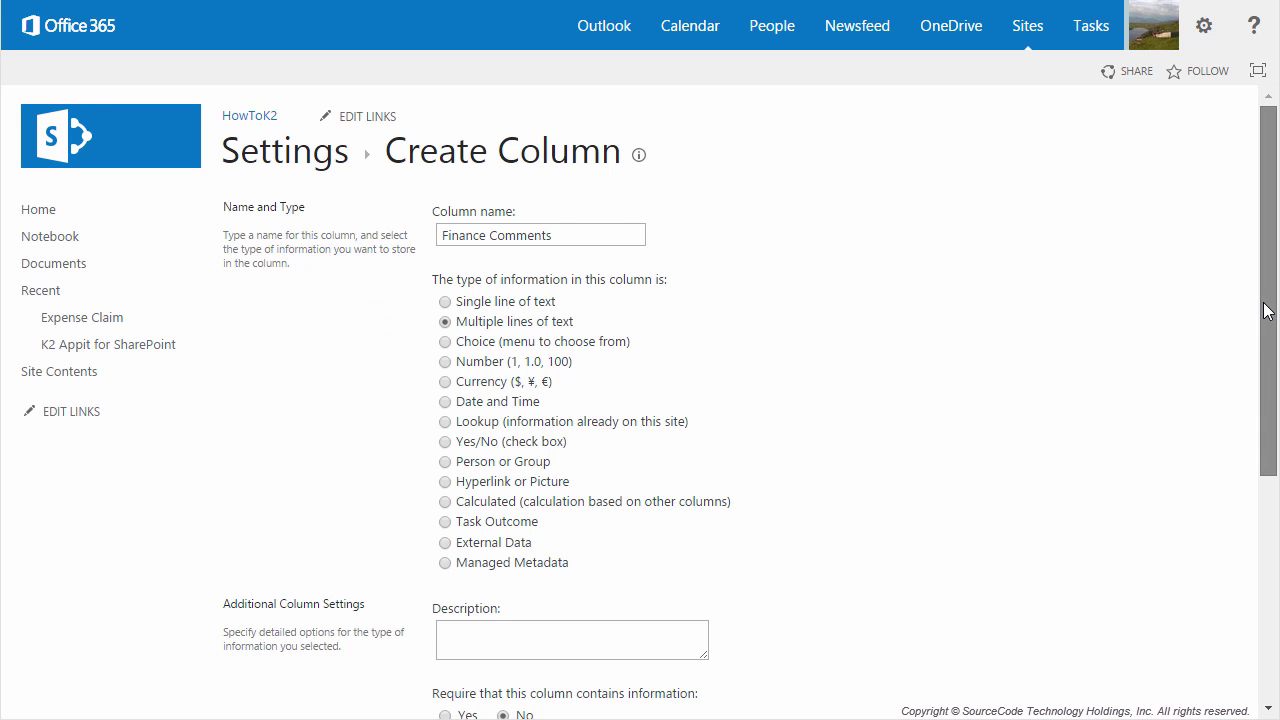
scroll(1146, 327, down, 4)
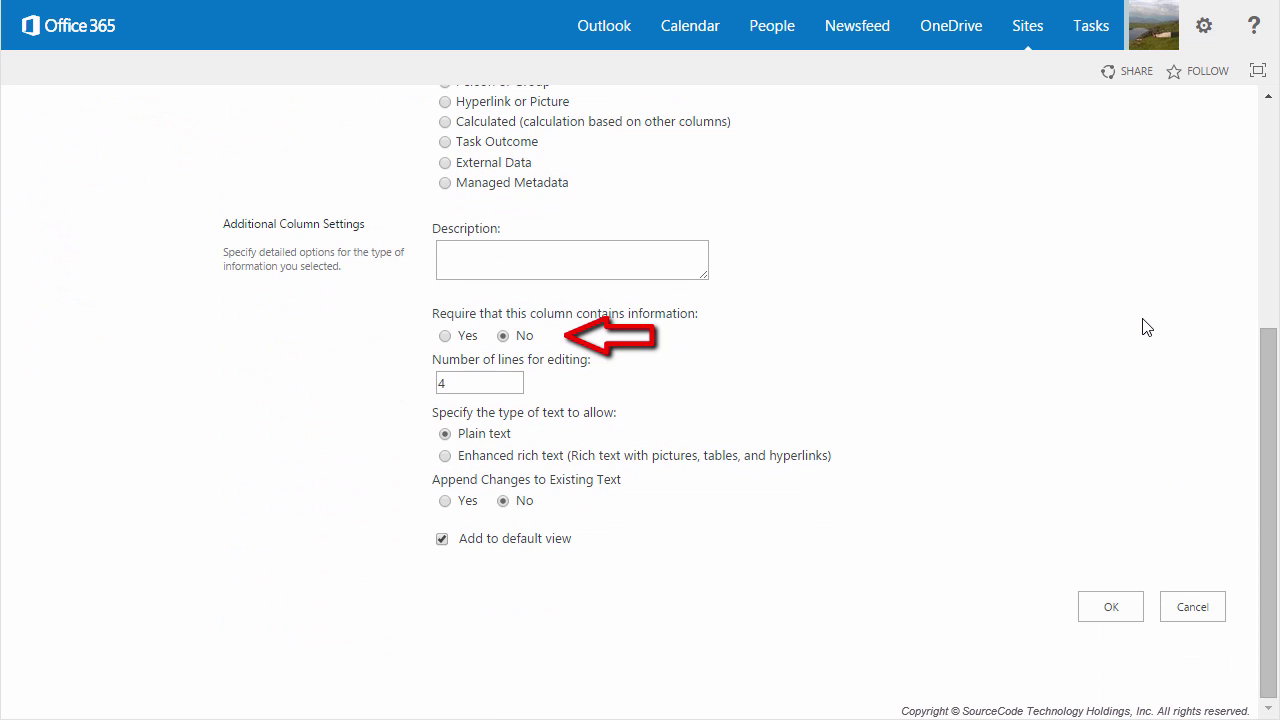
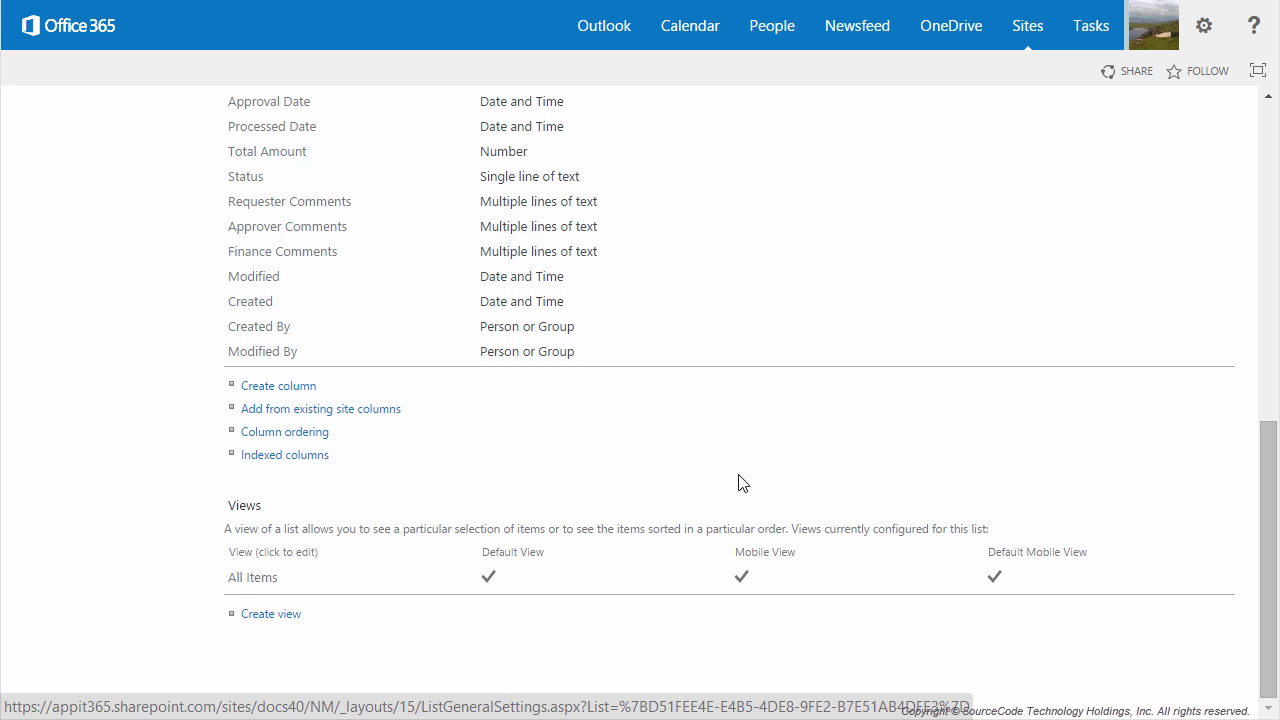
Create a Standard View for the Expense Claim list, name it My Items and make it the default view.
click(278, 616)
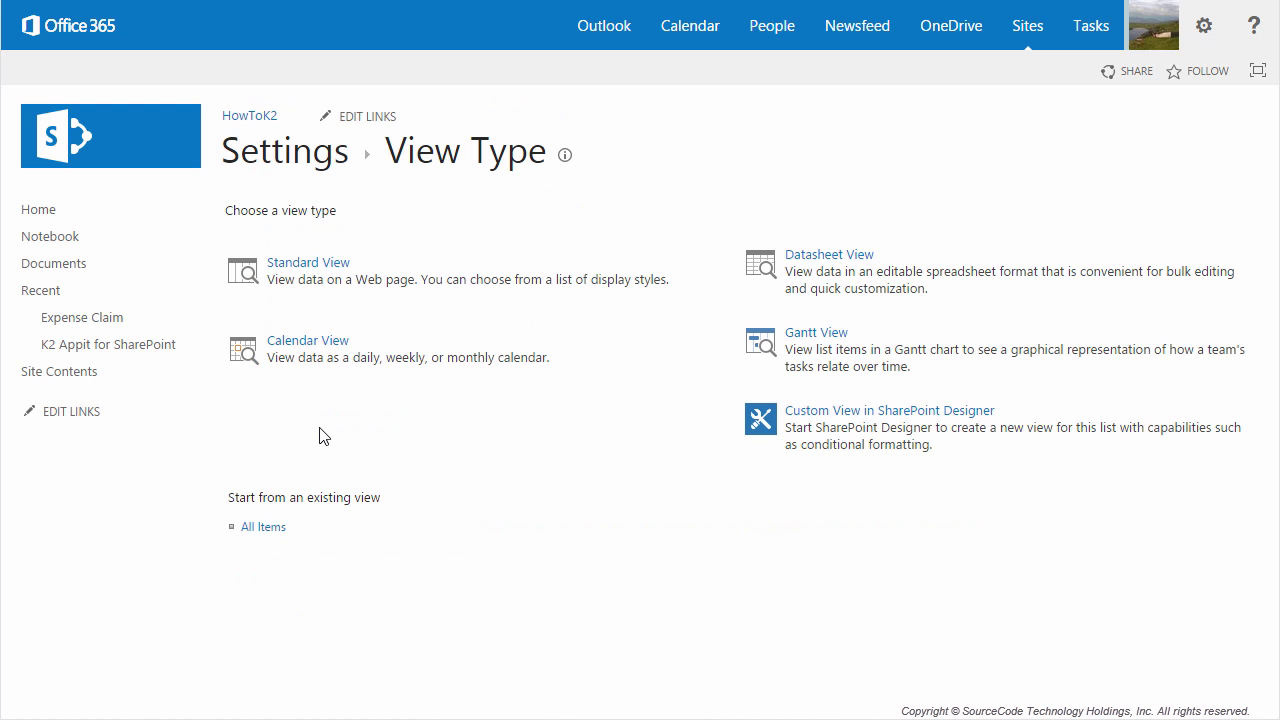
click(329, 265)
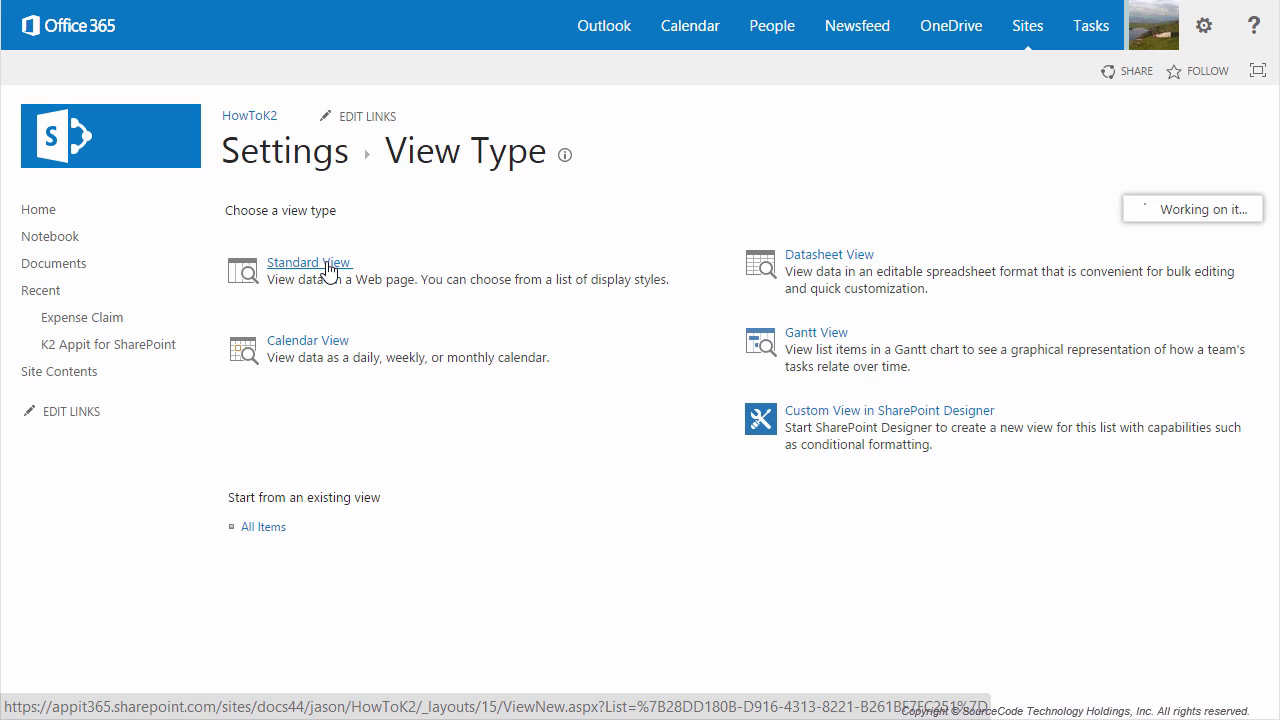
text(My Items)
click(469, 344)
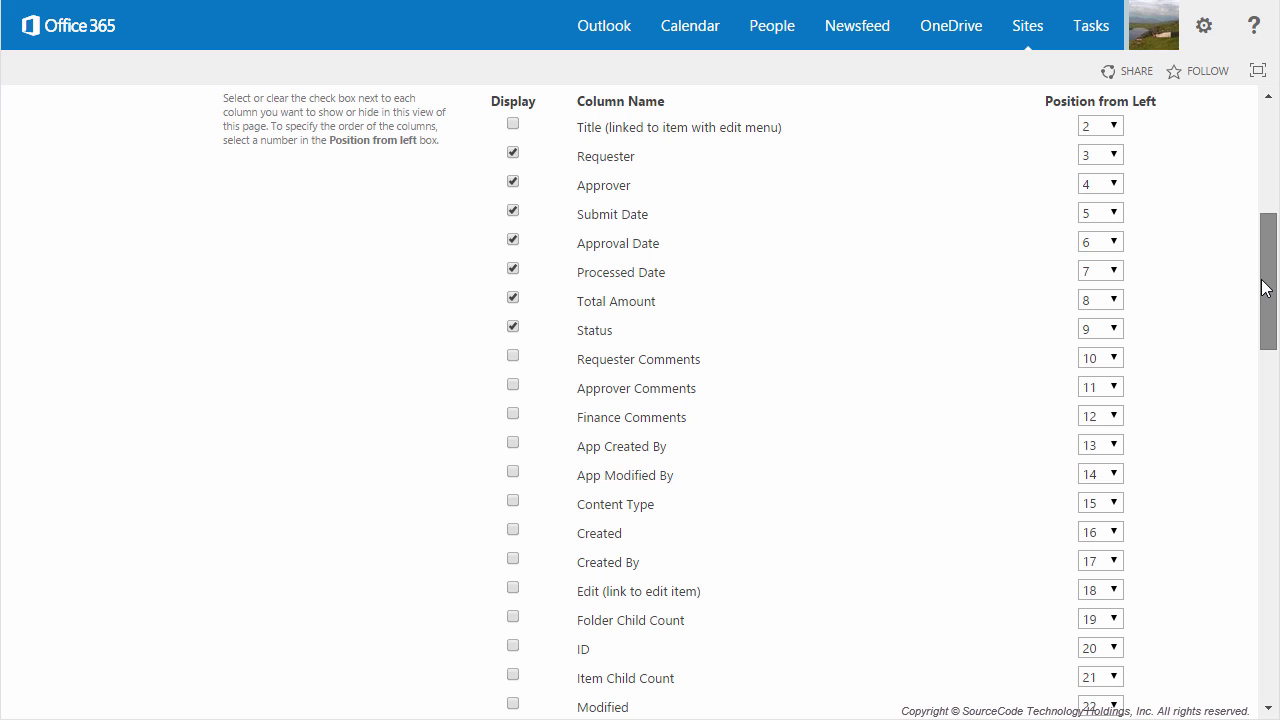
Display Title (linked to item) first in the view, followed by Requester, Approver, Submit Date, Approval Date, Processed Date, Total Amount and Status.
drag(1262, 281, 1262, 283)
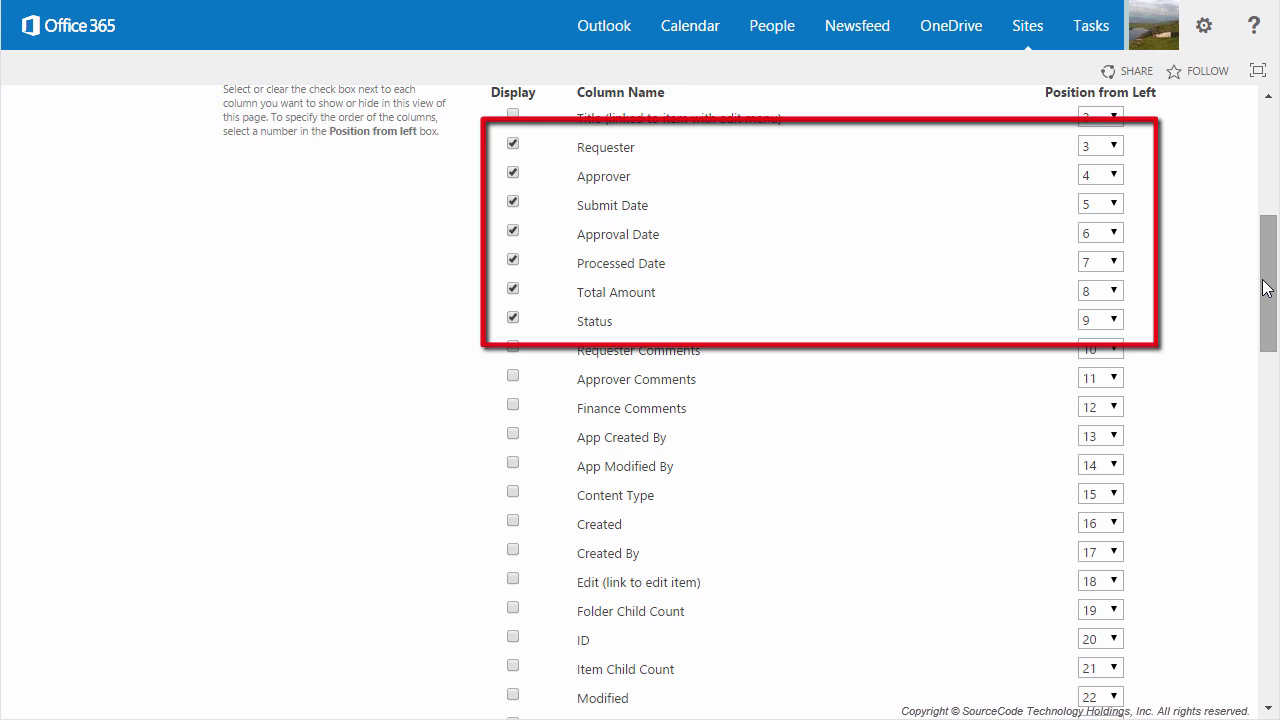
drag(1265, 288, 1268, 407)
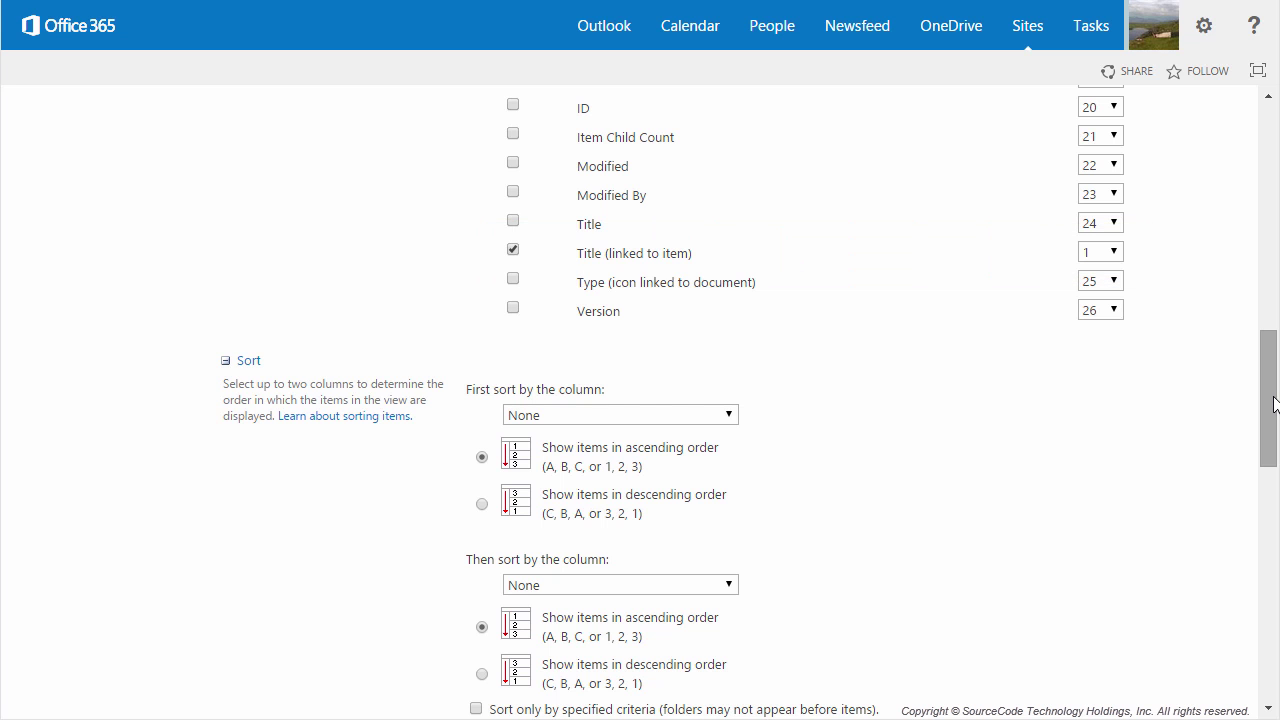
scroll(1275, 403, down, 1)
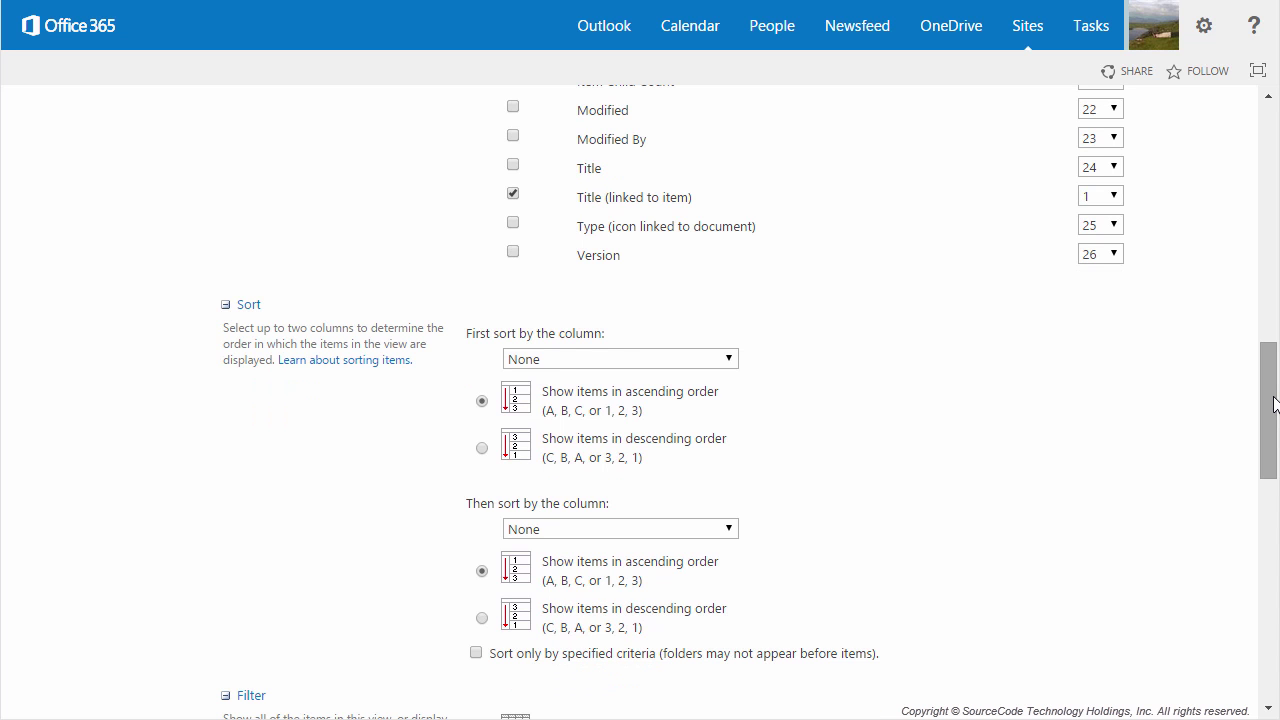
Filter the view to items where Requester is equal to [Me] or Approver is equal to [Me], and save it.
drag(1268, 400, 1251, 531)
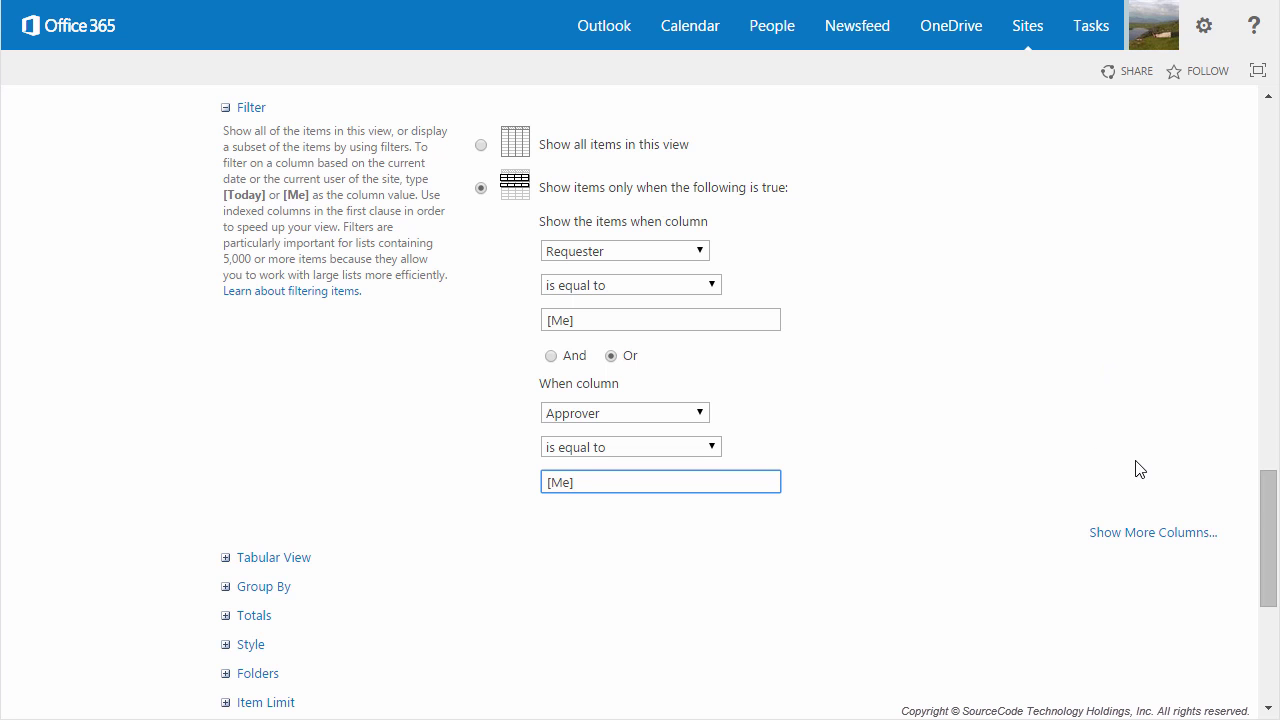
drag(1262, 512, 1260, 608)
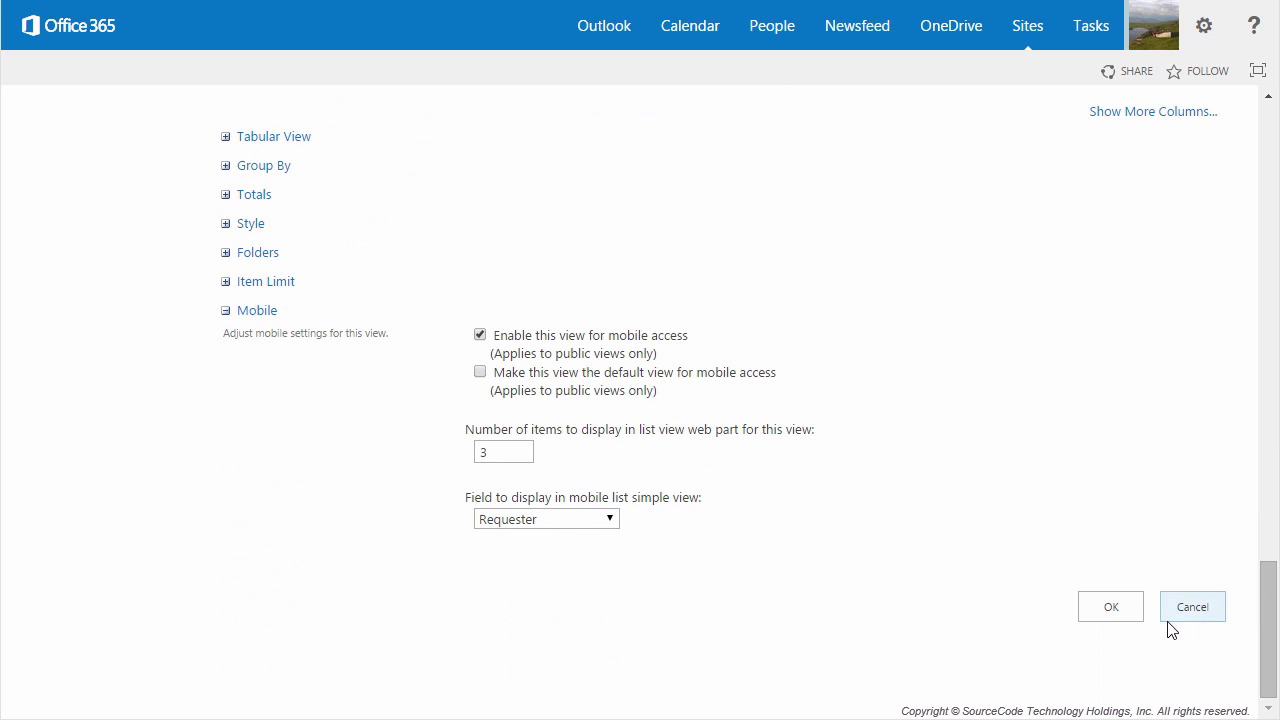
click(1105, 609)
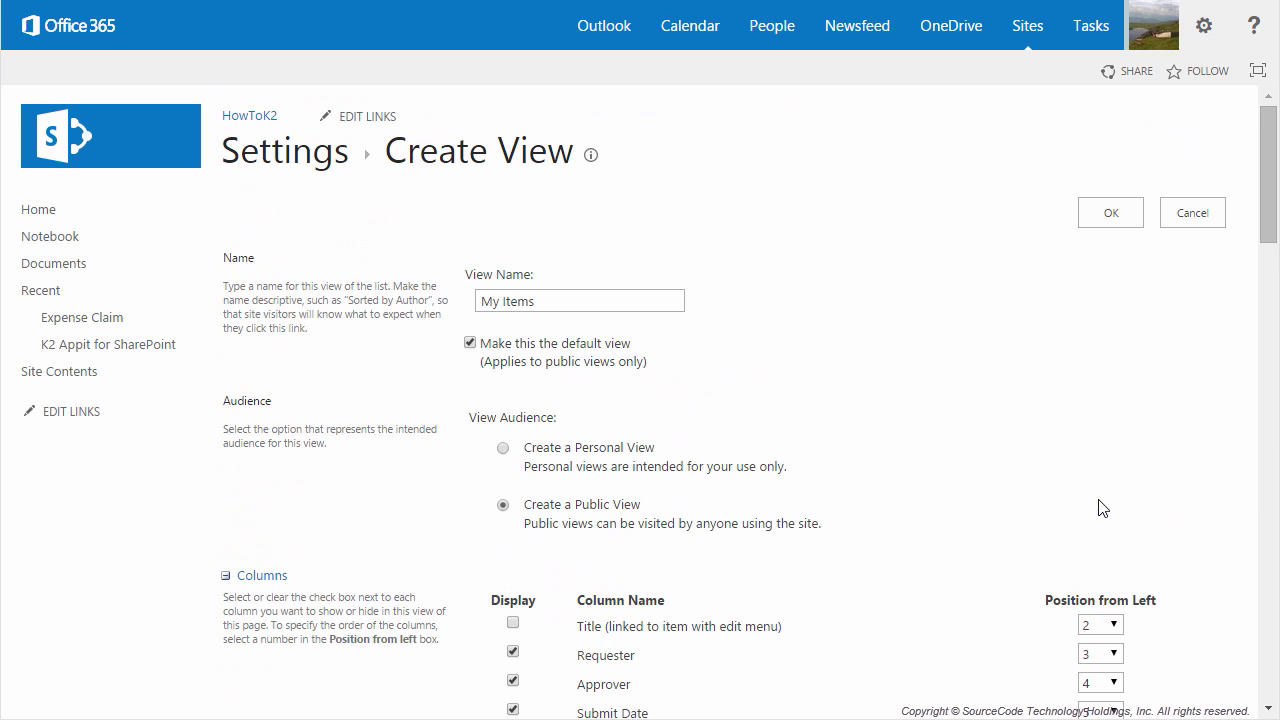